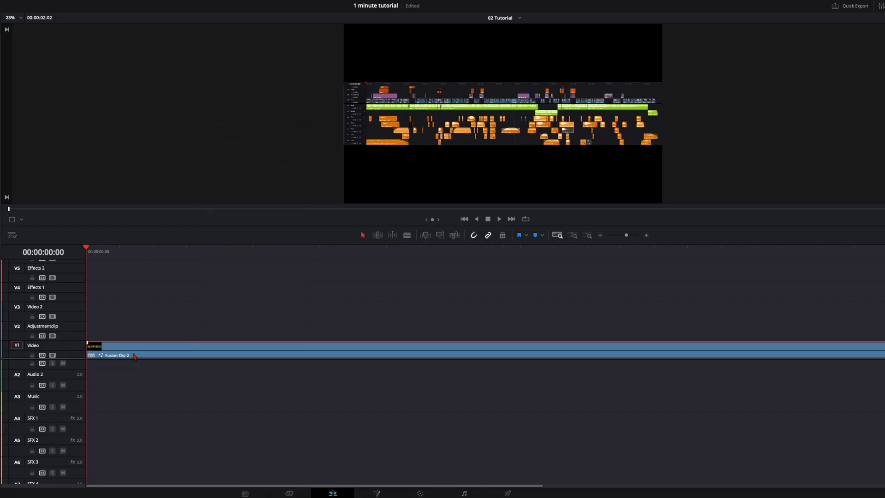
On the Fusion page, unlink MediaIn1 from MediaOut1, wire a Background1 node in, and move MediaIn1 above it.
{"action": "key", "text": "shift+5"}
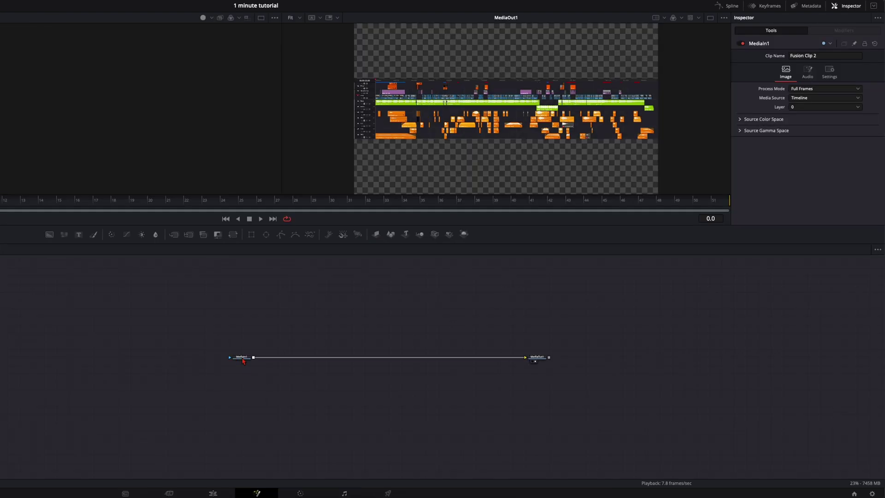
{"action": "left_click_drag", "start_coordinate": [516, 361], "coordinate": [337, 359]}
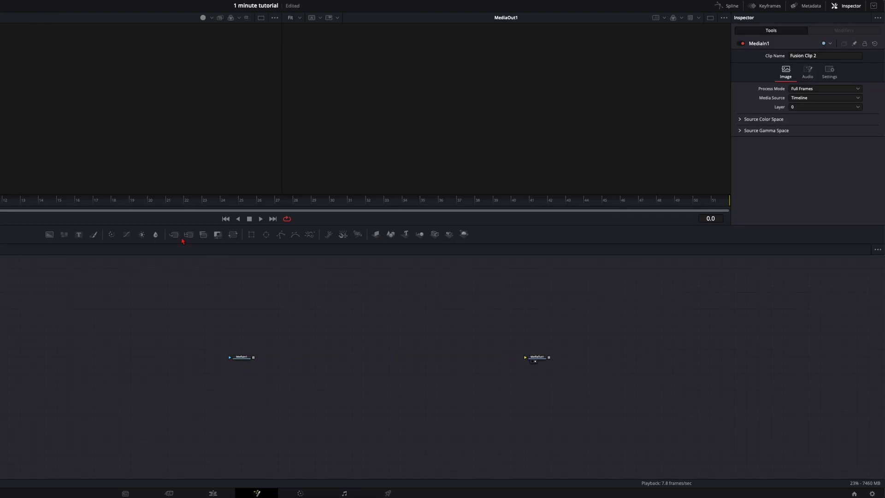
{"action": "left_click_drag", "start_coordinate": [49, 233], "coordinate": [530, 358]}
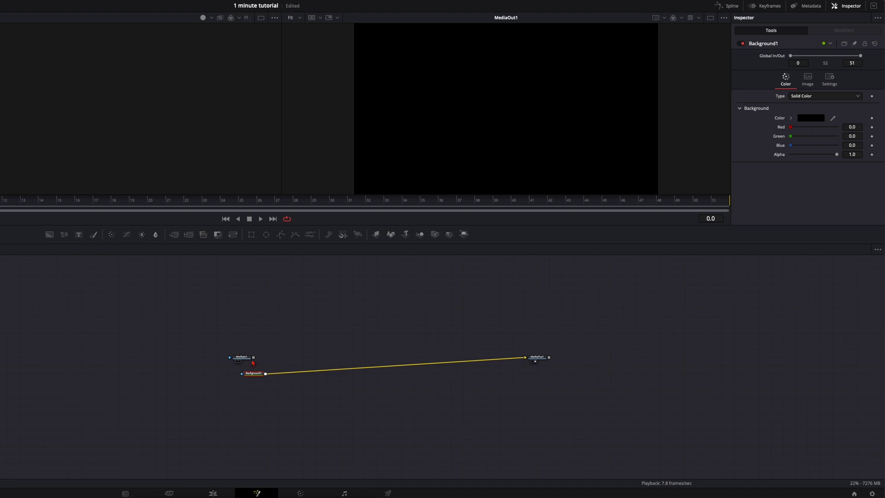
{"action": "left_click_drag", "start_coordinate": [241, 356], "coordinate": [330, 328]}
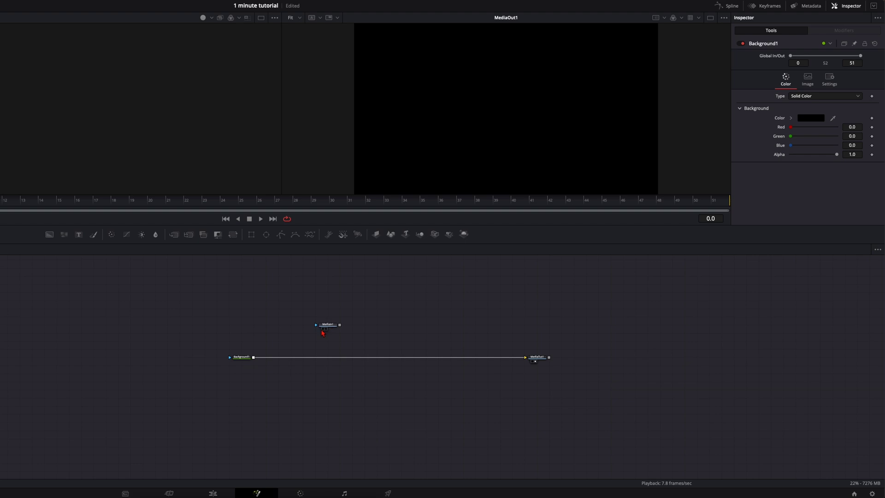
{"action": "left_click", "coordinate": [323, 329]}
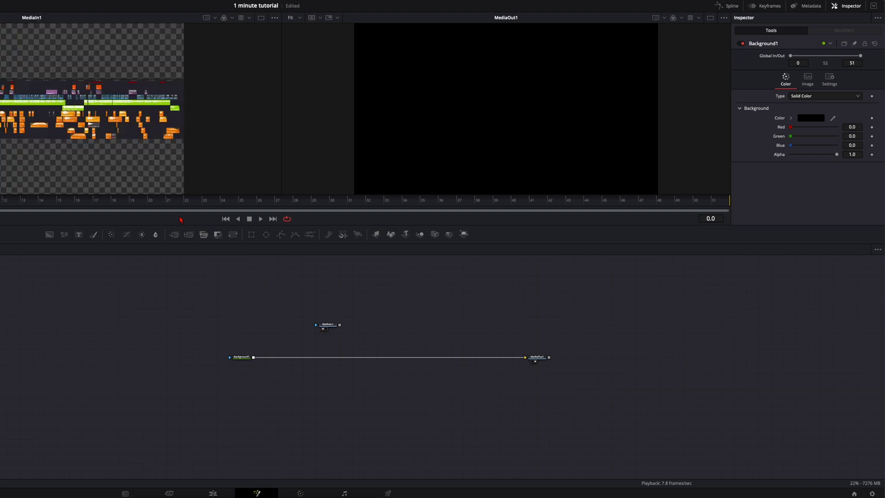
{"action": "left_click", "coordinate": [328, 326]}
{"action": "left_click_drag", "start_coordinate": [329, 327], "coordinate": [242, 328]}
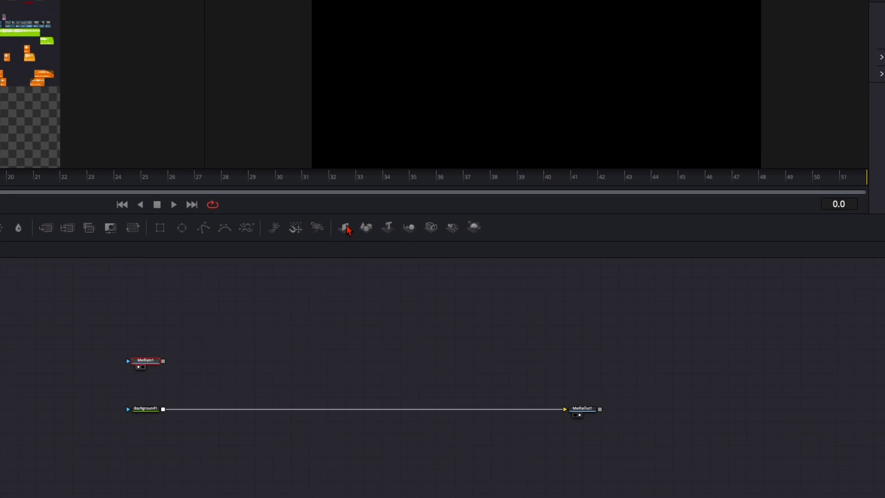
Chain ImagePlane3D, Merge3D and Renderer3D after MediaIn1, then merge Renderer3D1 over Background1.
{"action": "left_click", "coordinate": [347, 229]}
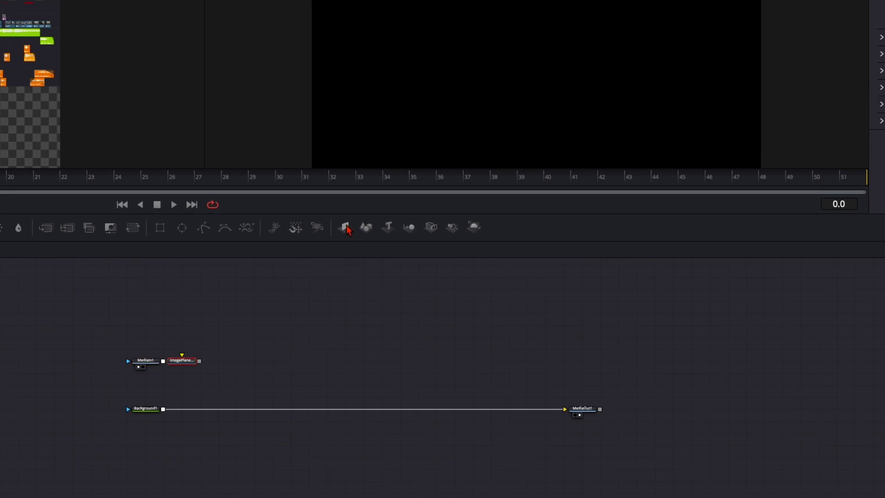
{"action": "left_click", "coordinate": [409, 229]}
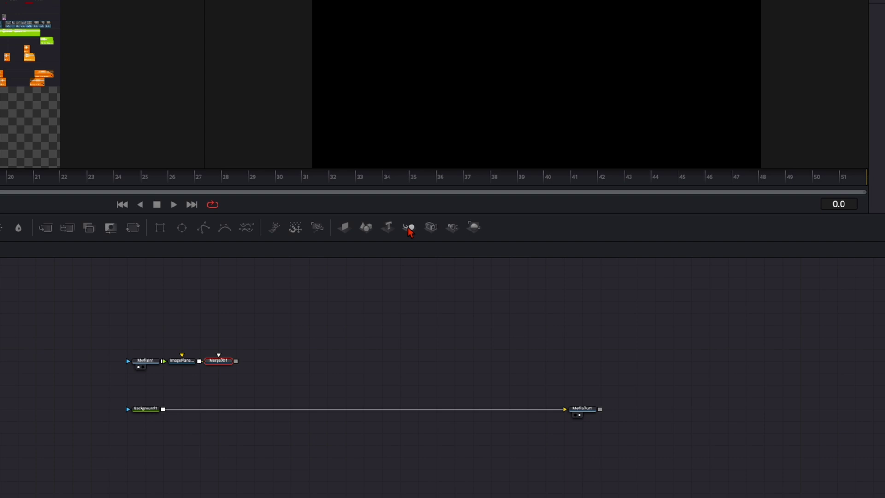
{"action": "left_click", "coordinate": [474, 229]}
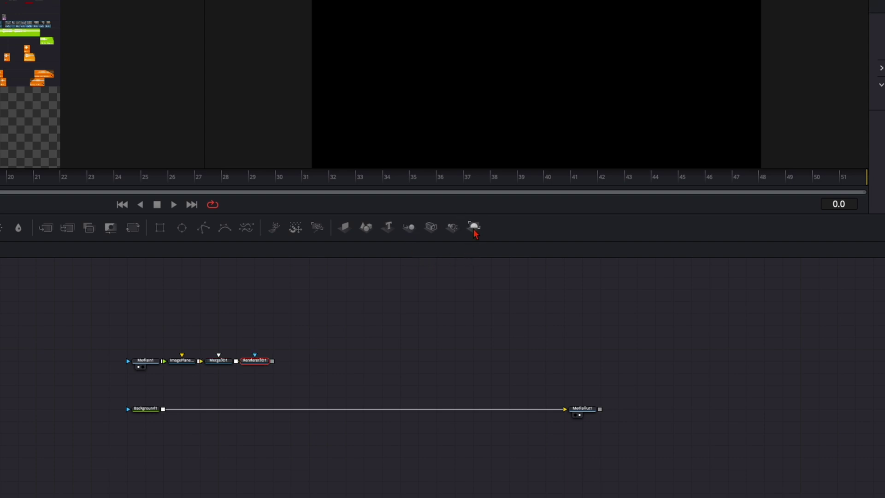
{"action": "left_click", "coordinate": [273, 362]}
{"action": "left_click_drag", "start_coordinate": [272, 361], "coordinate": [164, 411]}
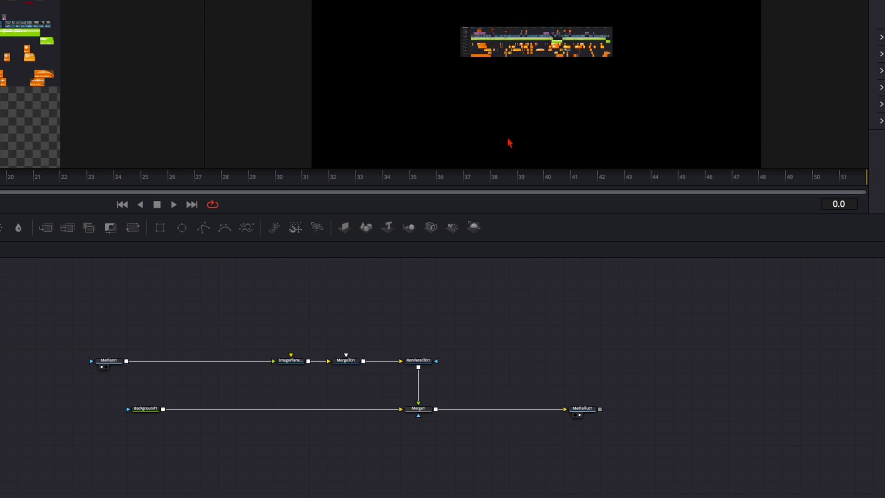
Connect a Camera3D1 into Merge3D1 and insert a Transform3D1 node below the camera.
{"action": "left_click_drag", "start_coordinate": [431, 227], "coordinate": [381, 325]}
{"action": "left_click_drag", "start_coordinate": [391, 275], "coordinate": [382, 278]}
{"action": "key", "text": "shift+space"}
{"action": "type", "text": "transform"}
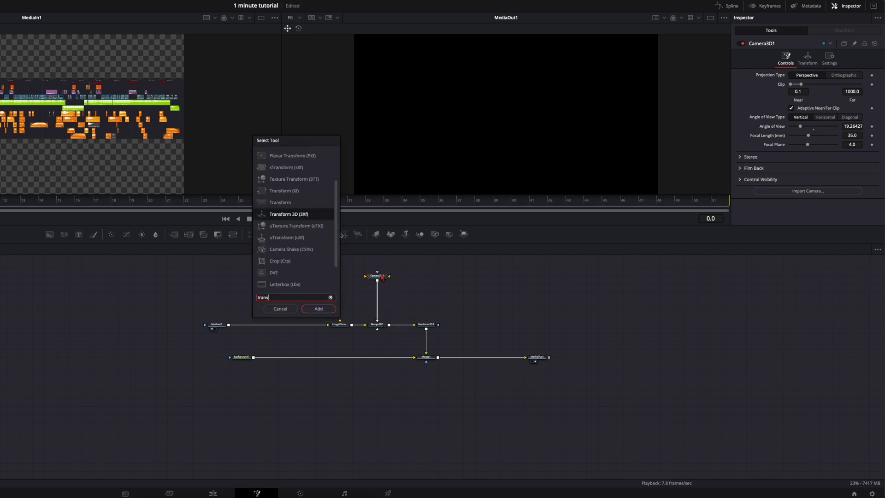
{"action": "key", "text": "Return"}
{"action": "left_click_drag", "start_coordinate": [379, 282], "coordinate": [384, 293]}
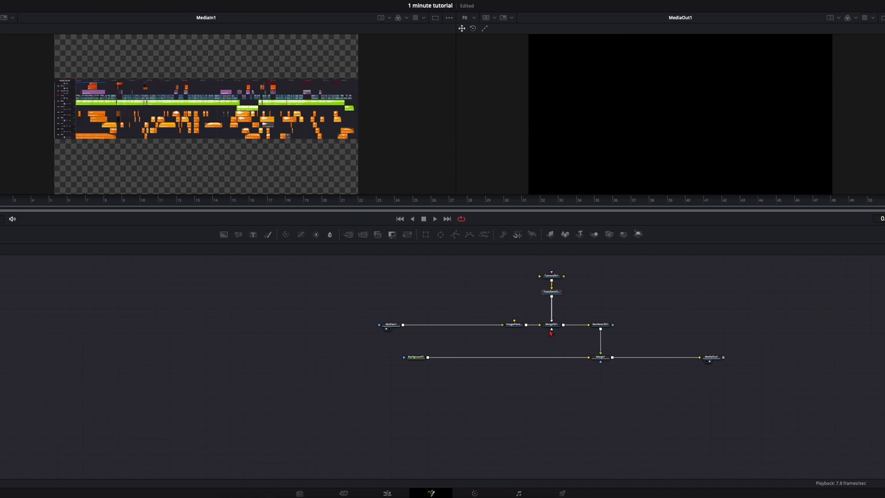
Load Merge3D1 in the left viewer and orbit to a near-level view of the image plane.
{"action": "left_click", "coordinate": [377, 324]}
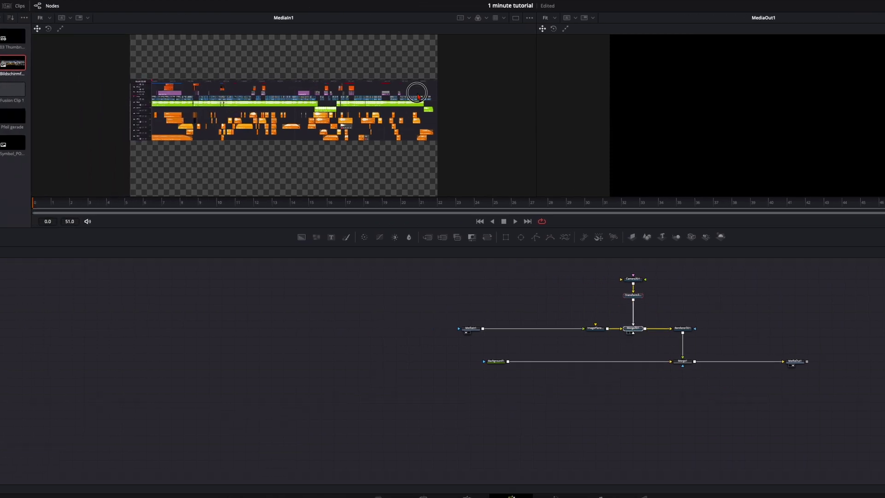
{"action": "key", "text": "1"}
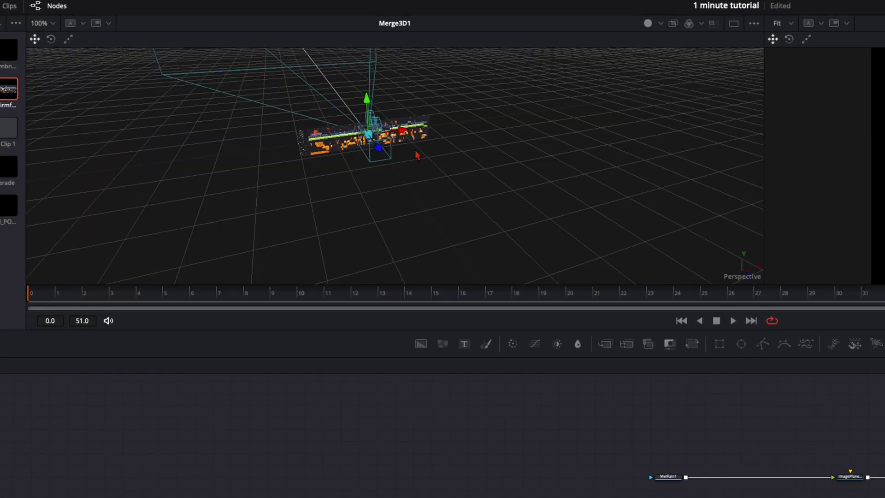
{"action": "left_click_drag", "start_coordinate": [411, 165], "coordinate": [432, 205]}
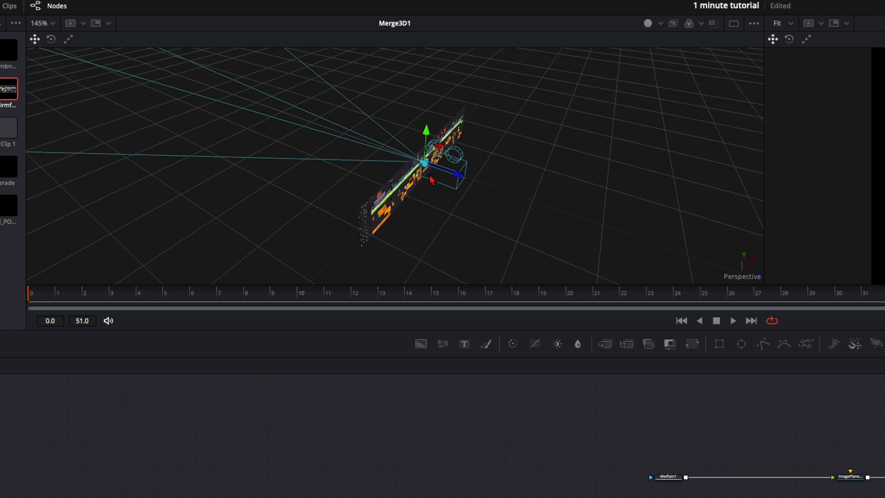
Set ImagePlane3D1's Transform rotation to -90 on X and 90 on Y.
{"action": "left_click", "coordinate": [849, 477]}
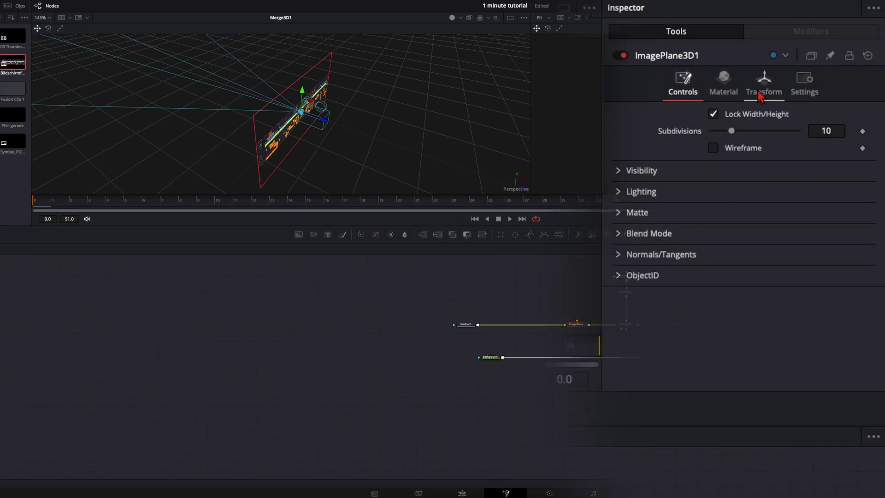
{"action": "left_click", "coordinate": [760, 87]}
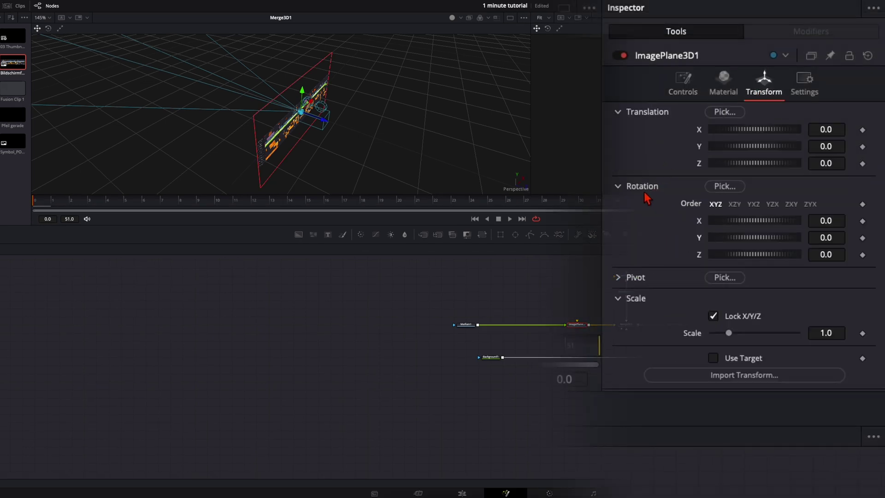
{"action": "left_click", "coordinate": [831, 225]}
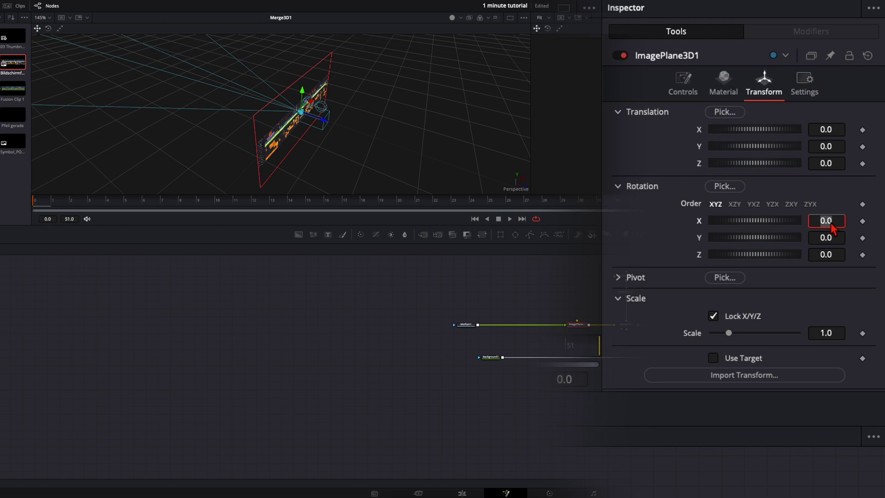
{"action": "type", "text": "-90"}
{"action": "key", "text": "Tab"}
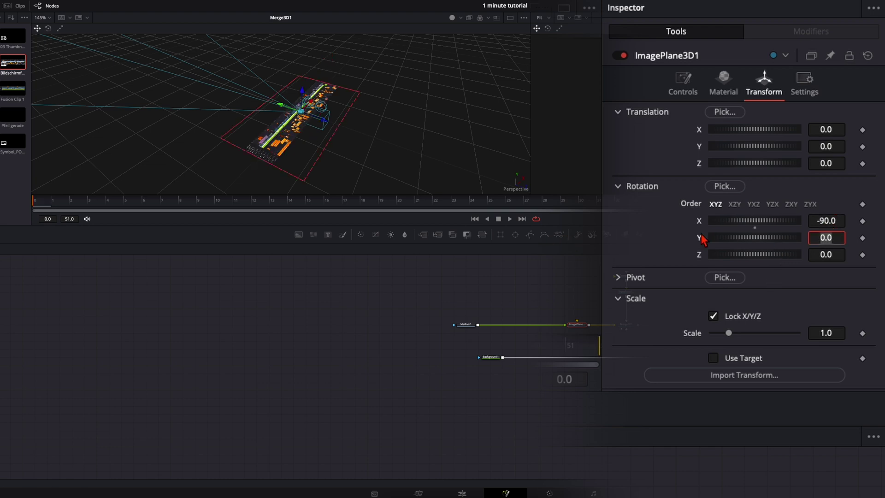
{"action": "type", "text": "90"}
{"action": "key", "text": "Tab"}
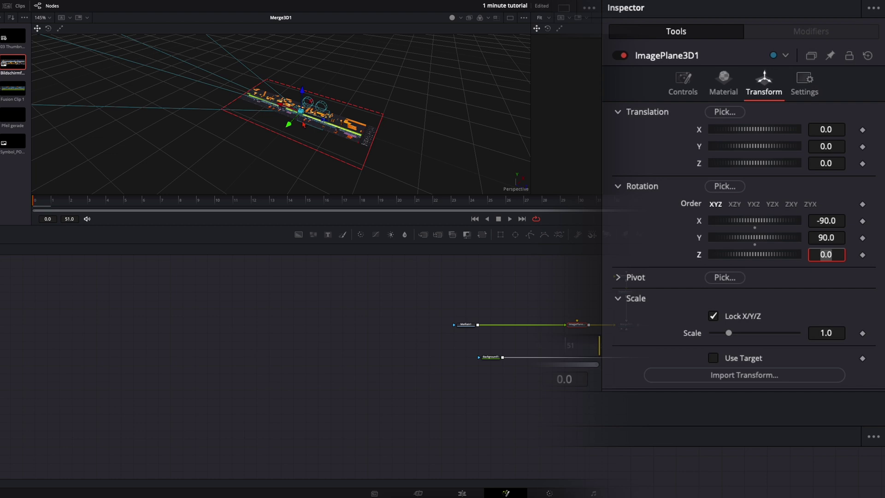
{"action": "left_click", "coordinate": [830, 147]}
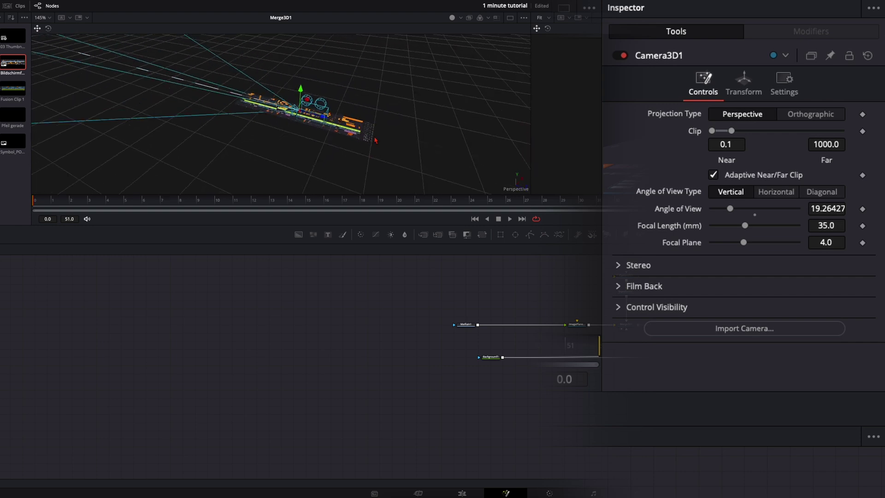
Set Camera3D1's Angle of View to 90.0 for a 5.94 mm focal length.
{"action": "left_click_drag", "start_coordinate": [246, 122], "coordinate": [312, 92]}
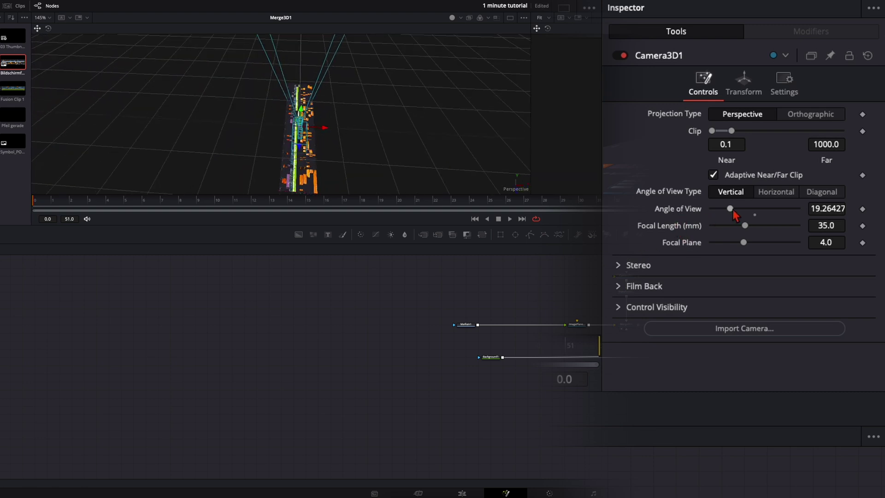
{"action": "left_click_drag", "start_coordinate": [729, 209], "coordinate": [867, 226]}
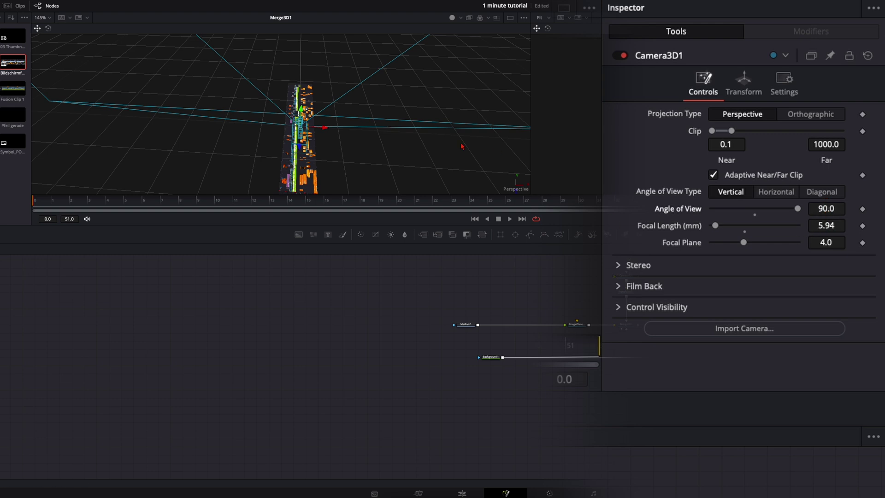
{"action": "left_click_drag", "start_coordinate": [362, 124], "coordinate": [408, 117]}
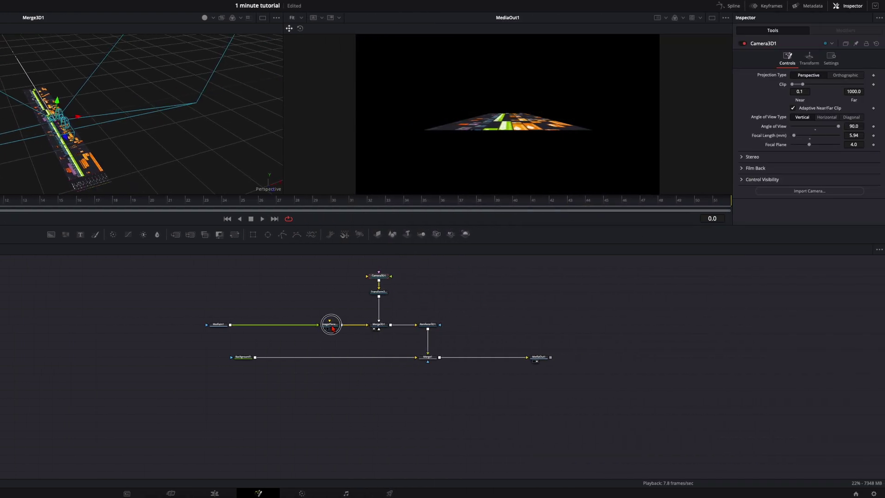
Lower ImagePlane3D1's Translation Y to -0.1.
{"action": "left_click", "coordinate": [330, 326]}
{"action": "mouse_move", "coordinate": [851, 91]}
{"action": "left_mouse_down"}
{"action": "mouse_move", "coordinate": [855, 103]}
{"action": "mouse_move", "coordinate": [862, 97]}
{"action": "mouse_move", "coordinate": [841, 91]}
{"action": "mouse_move", "coordinate": [857, 92]}
{"action": "left_mouse_up"}
{"action": "left_click", "coordinate": [858, 92]}
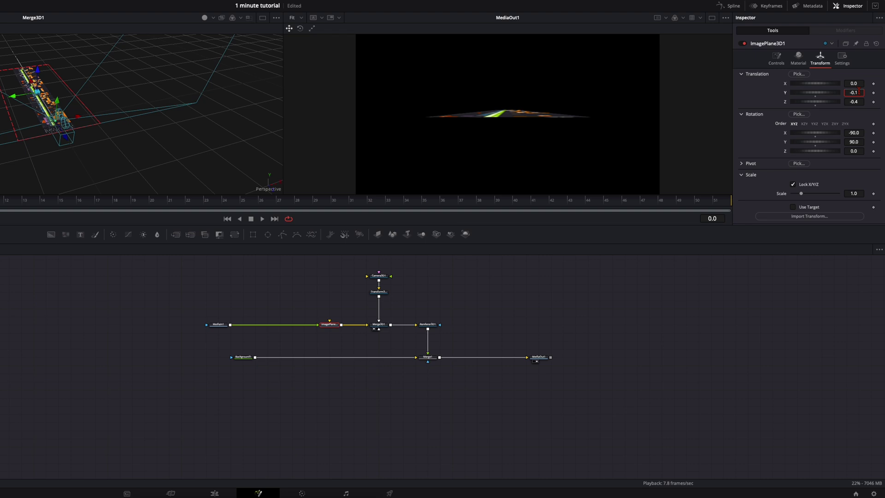
{"action": "key", "text": "Tab"}
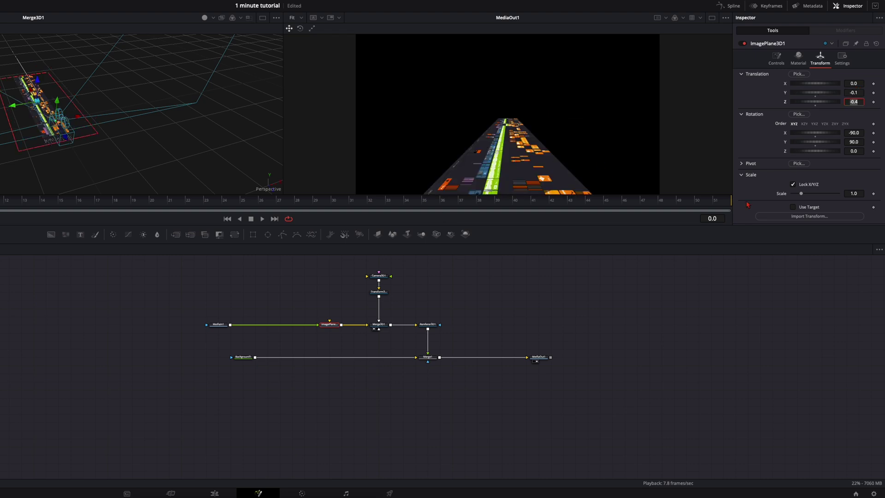
Scale the image plane to 3.5, reset its Translation Z to 0.0, and deselect it.
{"action": "left_click_drag", "start_coordinate": [802, 196], "coordinate": [826, 196]}
{"action": "left_click", "coordinate": [863, 194]}
{"action": "type", "text": "3.5"}
{"action": "key", "text": "Tab"}
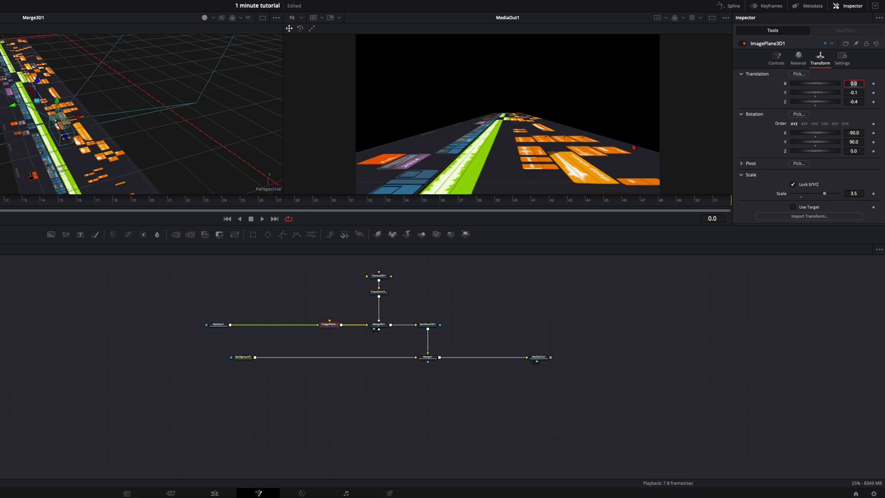
{"action": "double_click", "coordinate": [786, 105]}
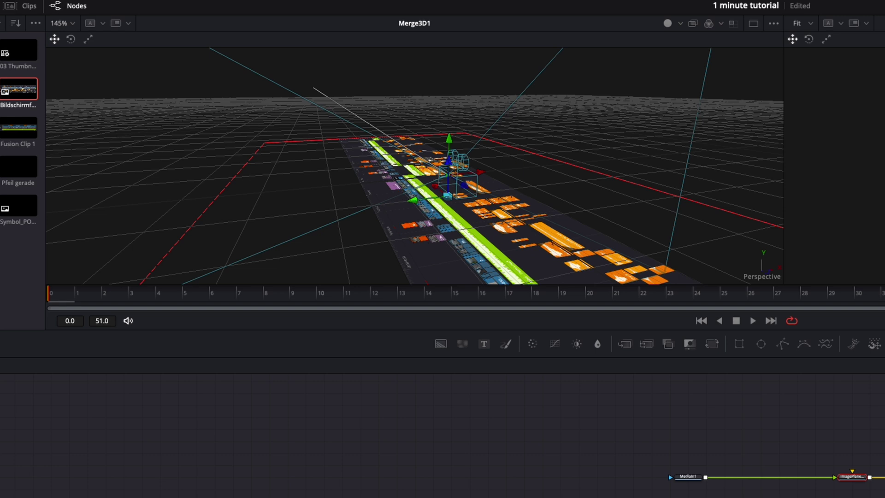
{"action": "key", "text": "ctrl+shift+a"}
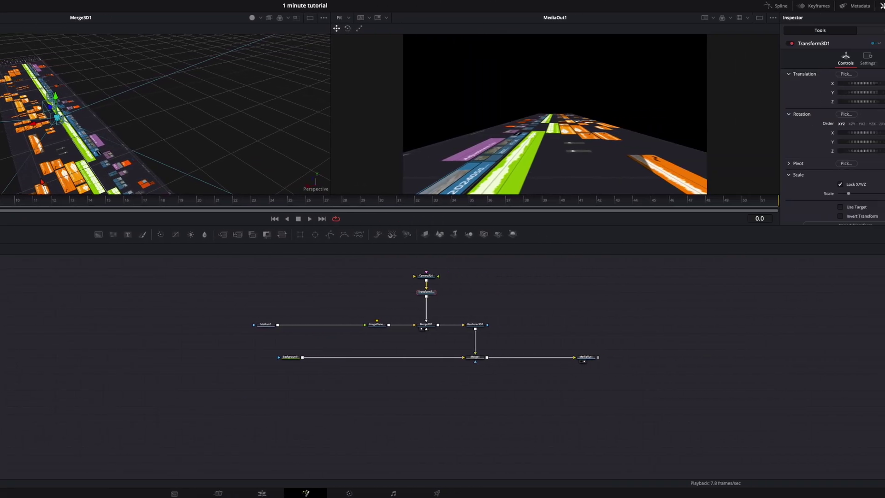
Orbit the Merge3D1 perspective view to a steeper diagonal over the timeline plane.
{"action": "left_click_drag", "start_coordinate": [104, 146], "coordinate": [102, 145]}
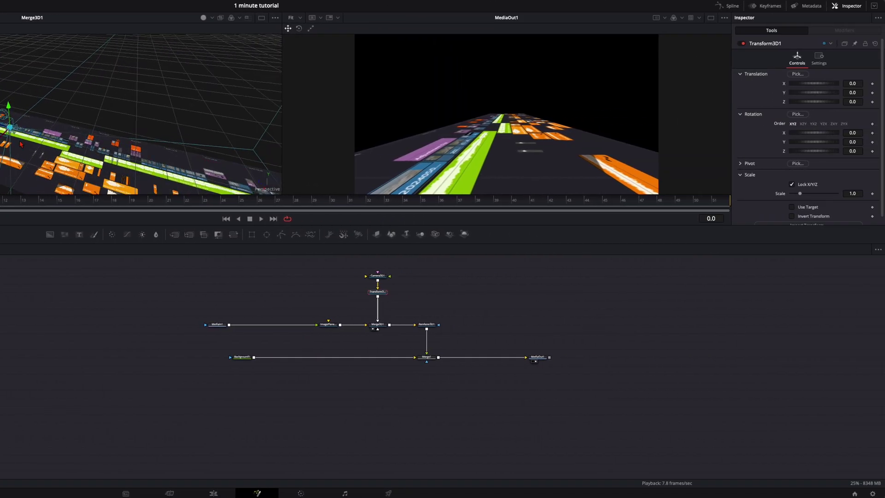
{"action": "left_click_drag", "start_coordinate": [20, 147], "coordinate": [9, 134]}
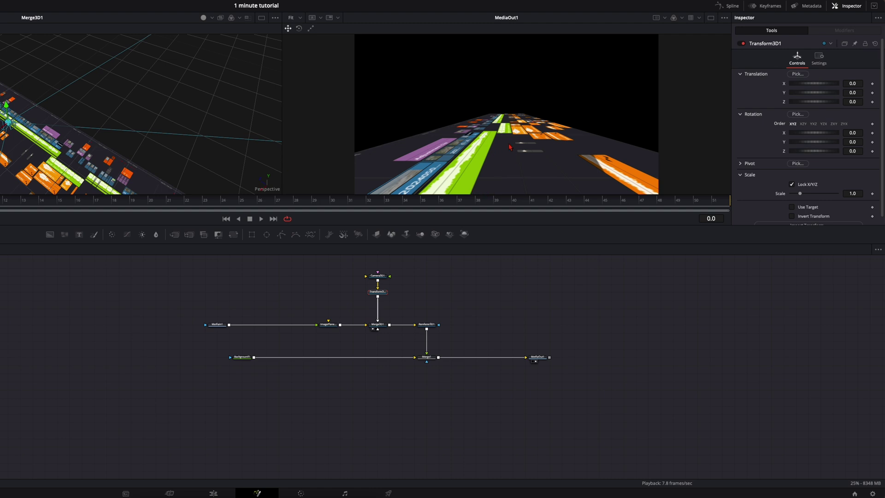
Insert a Color Corrector after MediaIn1 and lower its Lift to -0.14.
{"action": "left_click", "coordinate": [217, 325]}
{"action": "key", "text": "shift+space"}
{"action": "type", "text": "trans"}
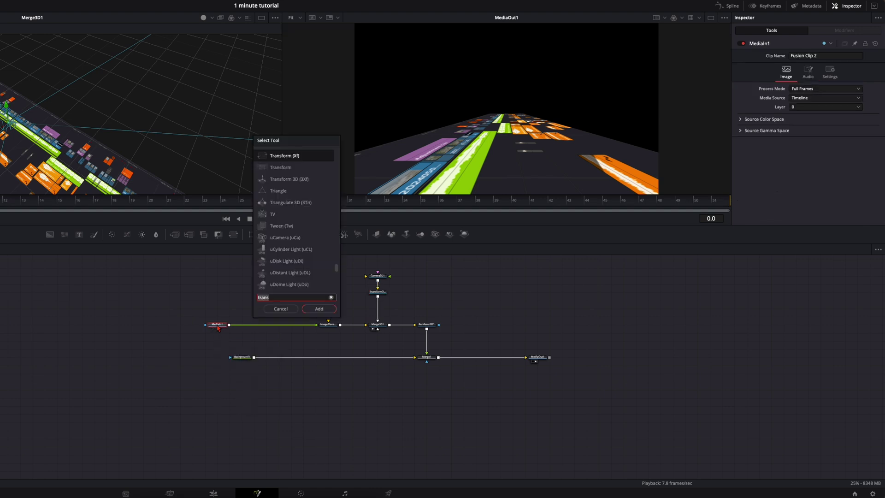
{"action": "key", "text": "BackSpace"}
{"action": "key", "text": "BackSpace"}
{"action": "key", "text": "BackSpace"}
{"action": "key", "text": "BackSpace"}
{"action": "key", "text": "BackSpace"}
{"action": "type", "text": "colo"}
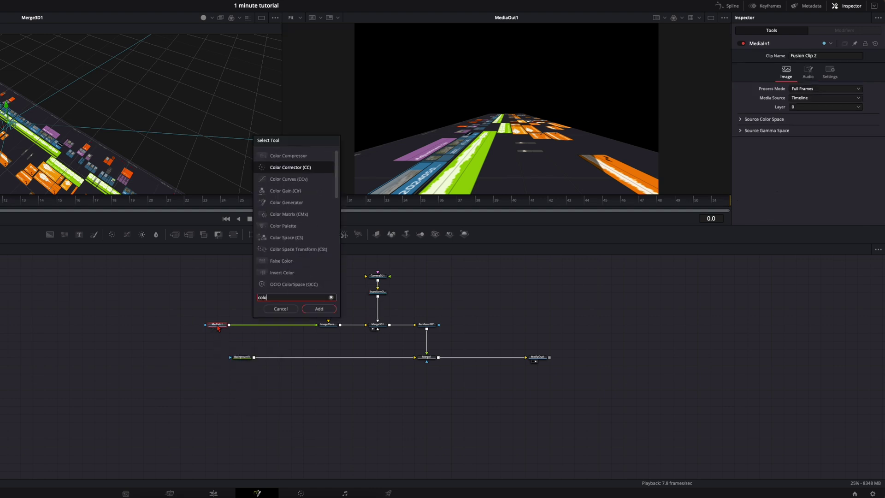
{"action": "key", "text": "Return"}
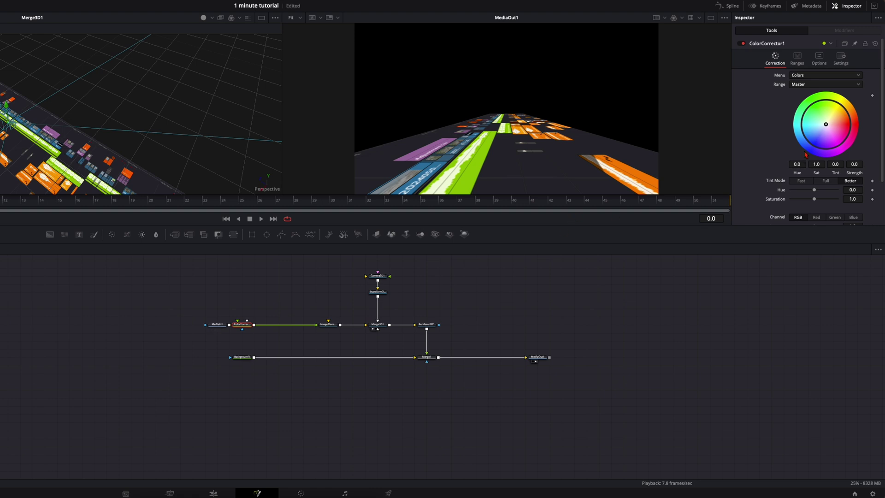
{"action": "scroll", "coordinate": [815, 149], "scroll_direction": "down", "scroll_amount": 3}
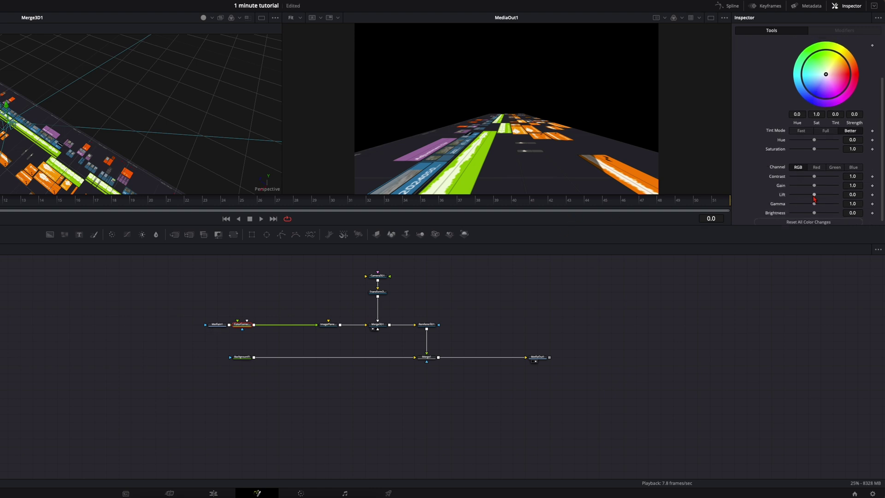
{"action": "left_click_drag", "start_coordinate": [814, 199], "coordinate": [810, 201]}
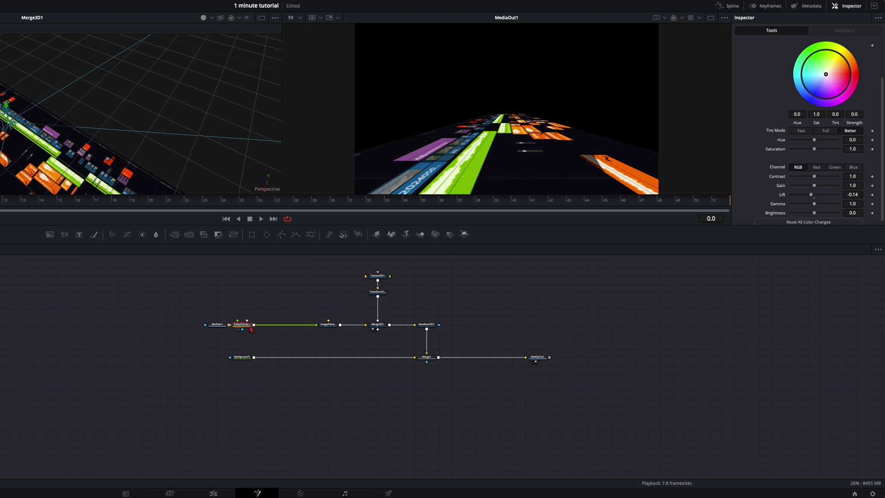
Add a Soft Glow after ColorCorrector1 with Gain 0.63 and Glow Size 31.5.
{"action": "key", "text": "shift+space"}
{"action": "type", "text": "soft glow"}
{"action": "key", "text": "Return"}
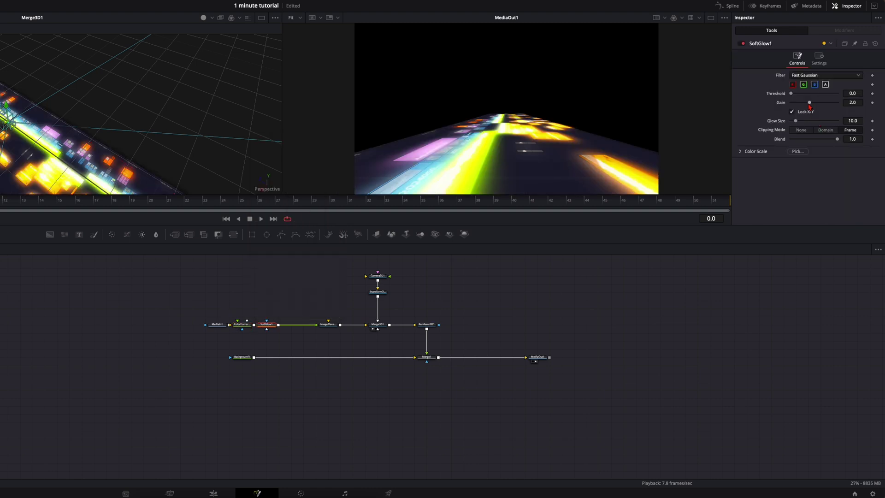
{"action": "left_click_drag", "start_coordinate": [810, 106], "coordinate": [796, 107]}
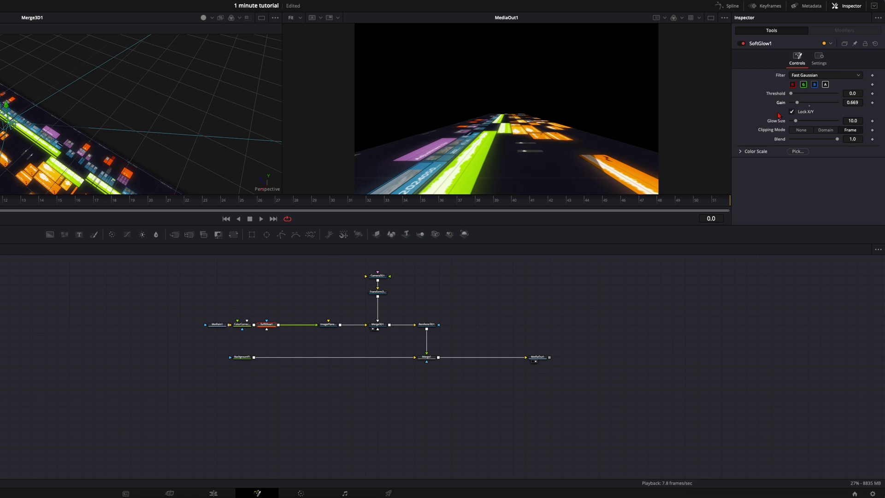
{"action": "left_click_drag", "start_coordinate": [798, 105], "coordinate": [800, 107]}
{"action": "left_click_drag", "start_coordinate": [800, 106], "coordinate": [796, 106]}
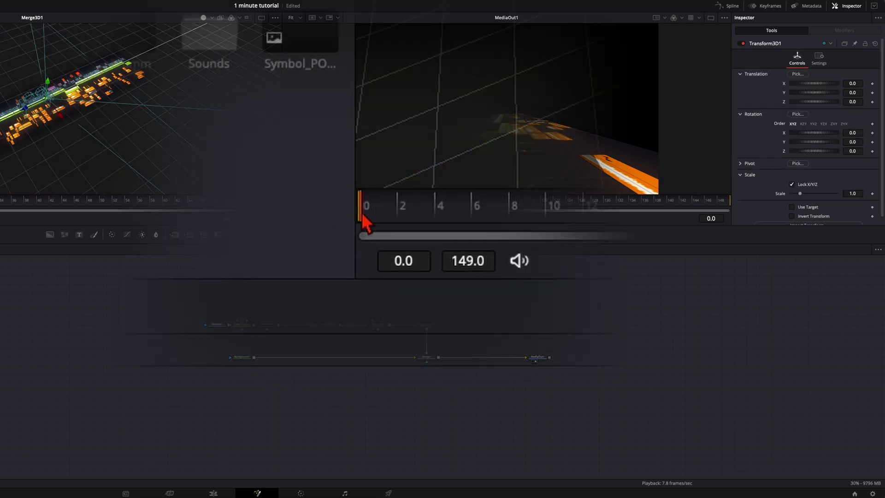
Set Transform3D1 Translation Z to -1.67 at frame 0, then keyframe Z at 0 on frame 50.
{"action": "left_click_drag", "start_coordinate": [818, 105], "coordinate": [855, 106]}
{"action": "left_click", "coordinate": [851, 98]}
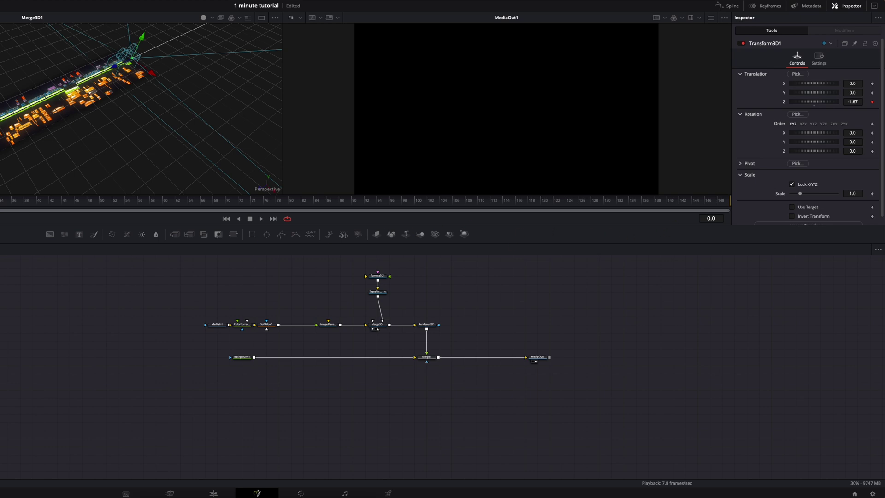
{"action": "left_click", "coordinate": [100, 205]}
{"action": "left_click", "coordinate": [858, 103]}
{"action": "type", "text": "0"}
{"action": "key", "text": "Tab"}
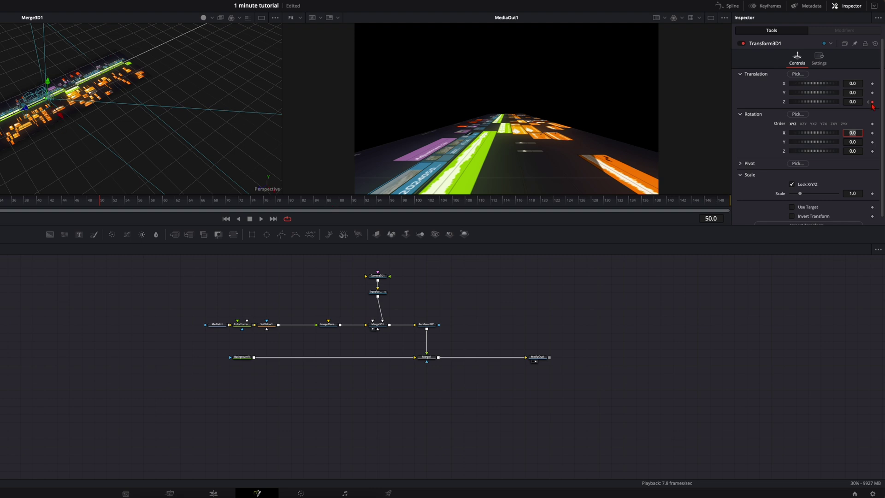
Keyframe the rotation values at frame 50, then tilt Rotation X at frame 75.
{"action": "left_click", "coordinate": [42, 113]}
{"action": "left_click_drag", "start_coordinate": [107, 208], "coordinate": [262, 206]}
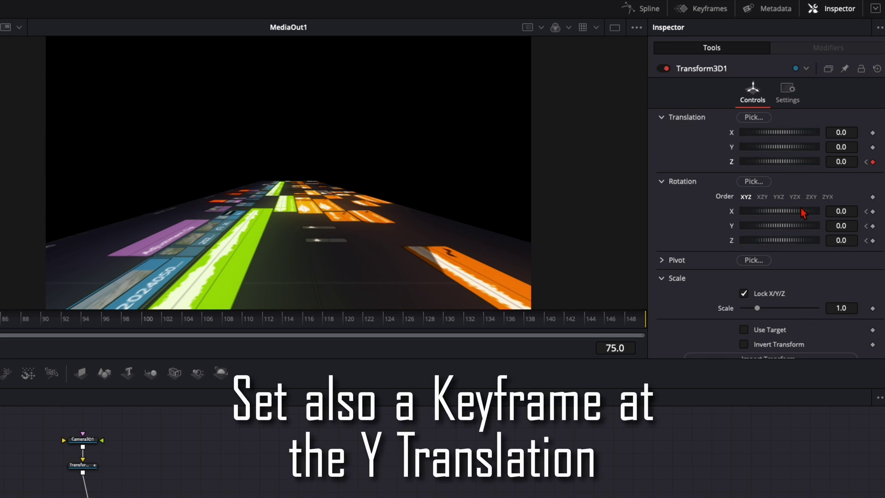
{"action": "left_click_drag", "start_coordinate": [800, 215], "coordinate": [782, 213]}
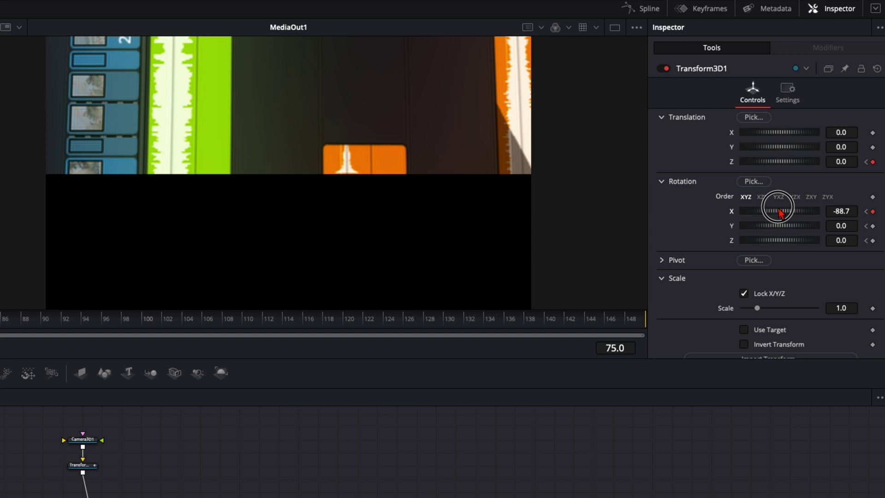
At frame 75, set Rotation X to -90 and raise Translation Y to 0.435.
{"action": "left_click", "coordinate": [836, 213]}
{"action": "type", "text": "-90"}
{"action": "key", "text": "Tab"}
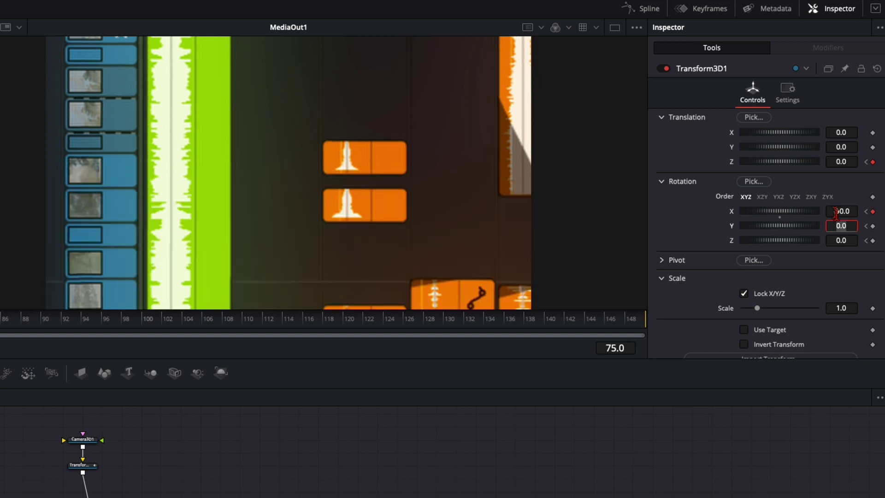
{"action": "key", "text": "Return"}
{"action": "left_click_drag", "start_coordinate": [782, 150], "coordinate": [795, 152]}
Spin the camera to Rotation Y 180 at frame 75.
{"action": "left_click_drag", "start_coordinate": [793, 226], "coordinate": [834, 228]}
{"action": "left_click", "coordinate": [834, 228]}
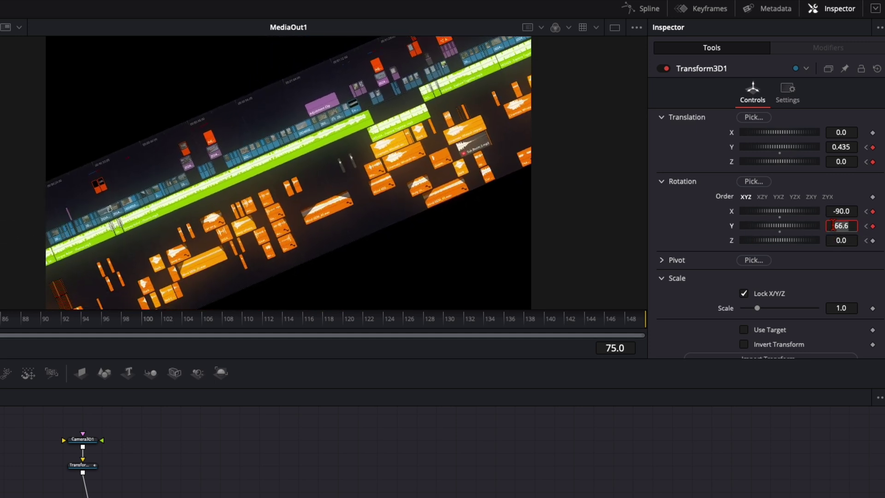
{"action": "type", "text": "180"}
{"action": "key", "text": "Tab"}
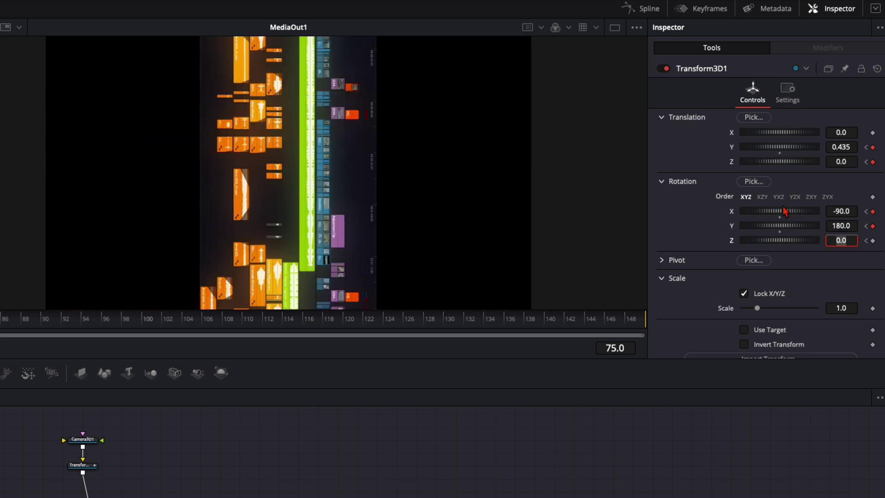
{"action": "left_click", "coordinate": [773, 217]}
At frame 100, set Rotation Y to 360.
{"action": "left_click_drag", "start_coordinate": [2, 318], "coordinate": [144, 317]}
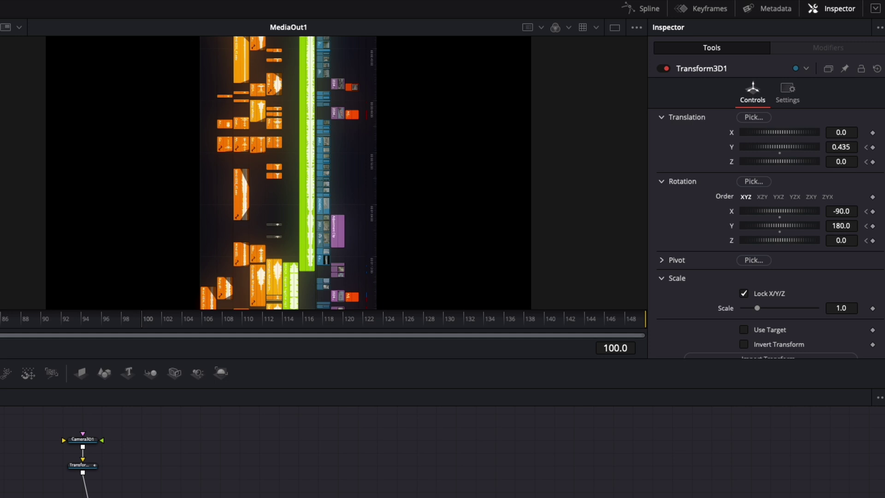
{"action": "left_click", "coordinate": [841, 225]}
{"action": "type", "text": "360"}
{"action": "key", "text": "Tab"}
Return Rotation X to 0 and lower Translation Y to about 0.15.
{"action": "left_click", "coordinate": [839, 211]}
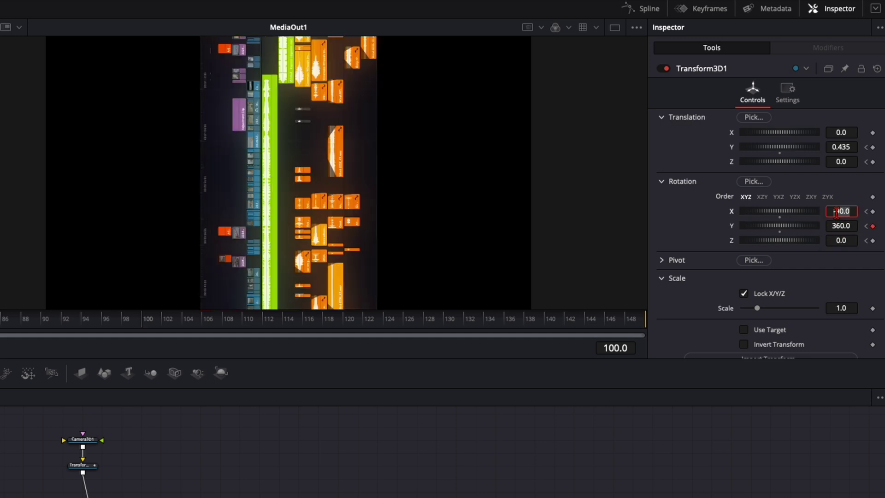
{"action": "key", "text": "BackSpace"}
{"action": "key", "text": "Tab"}
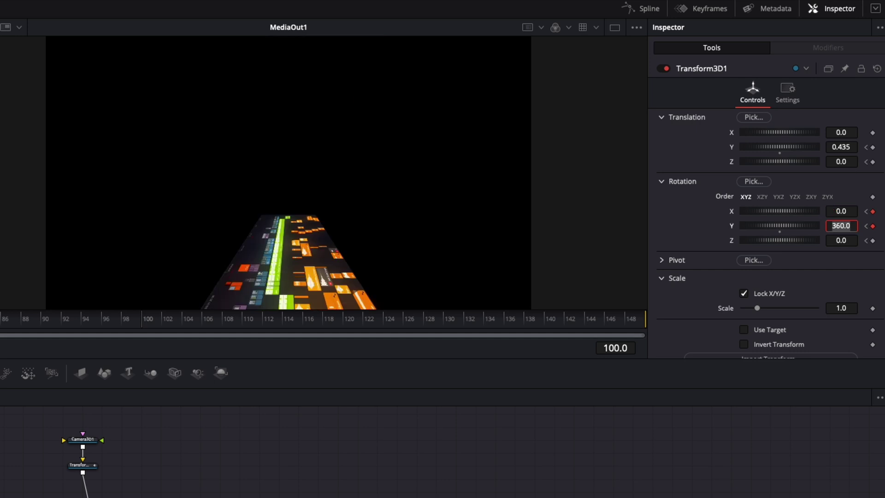
{"action": "left_click_drag", "start_coordinate": [838, 146], "coordinate": [680, 156]}
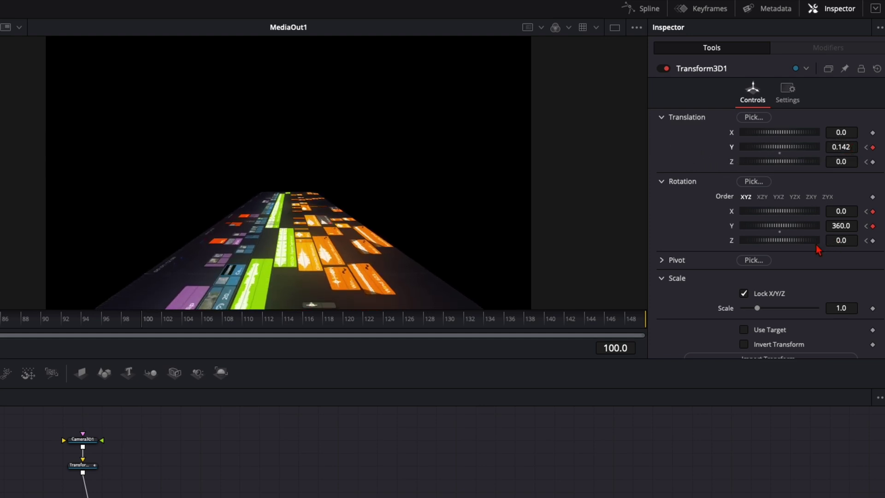
{"action": "mouse_move", "coordinate": [846, 146]}
{"action": "left_mouse_down"}
{"action": "mouse_move", "coordinate": [735, 143]}
{"action": "mouse_move", "coordinate": [871, 148]}
{"action": "mouse_move", "coordinate": [845, 147]}
{"action": "left_mouse_up"}
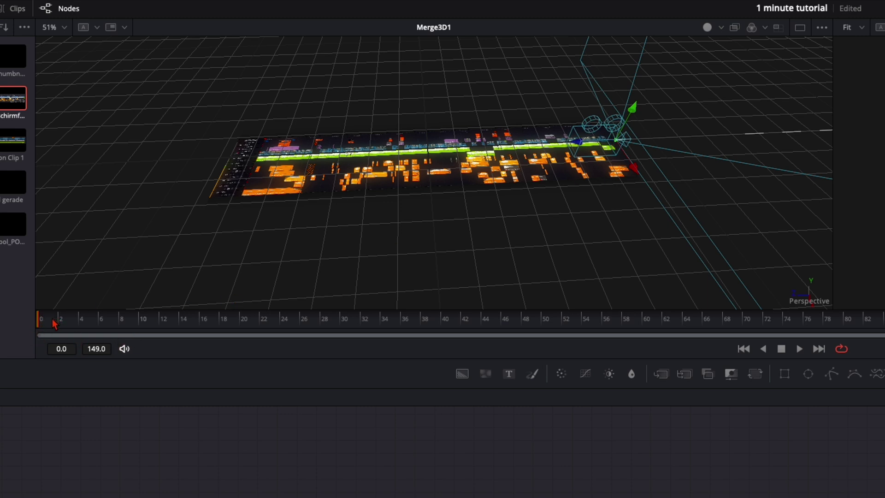
{"action": "left_click_drag", "start_coordinate": [42, 323], "coordinate": [543, 322]}
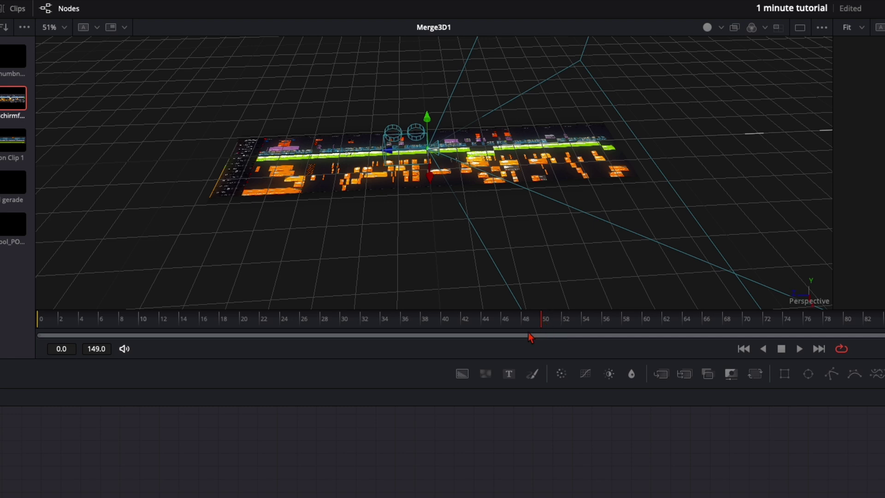
{"action": "left_click_drag", "start_coordinate": [542, 325], "coordinate": [797, 328]}
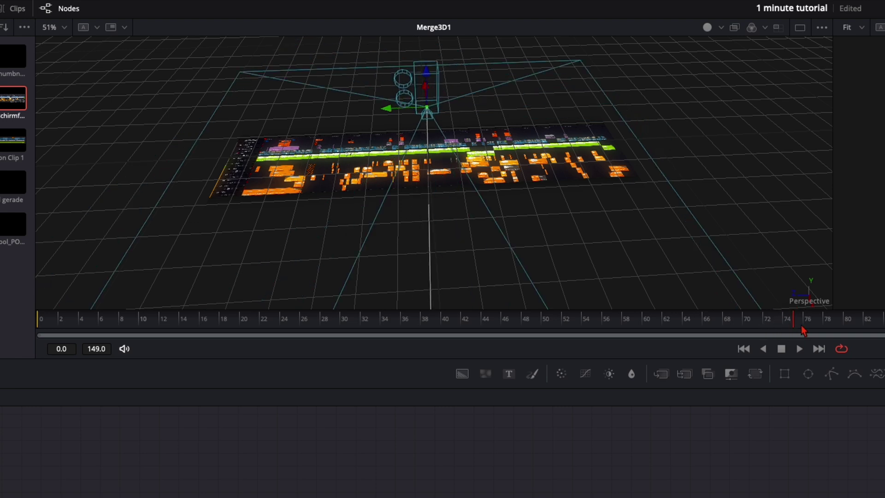
{"action": "left_click_drag", "start_coordinate": [798, 328], "coordinate": [884, 328]}
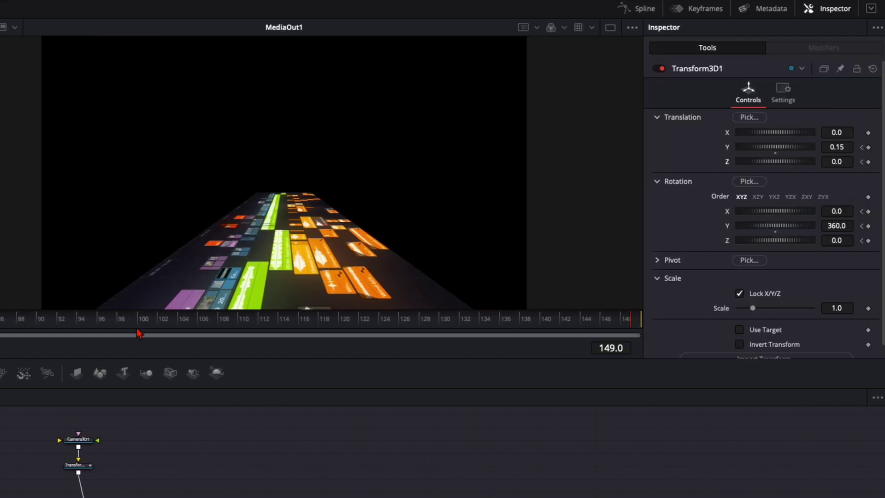
Keyframe Rotation Z at frame 100, then push Translation Z forward to 2.06 at frame 149.
{"action": "left_click", "coordinate": [138, 324]}
{"action": "left_click", "coordinate": [868, 241]}
{"action": "left_click_drag", "start_coordinate": [598, 328], "coordinate": [637, 319]}
{"action": "left_click_drag", "start_coordinate": [841, 164], "coordinate": [884, 162]}
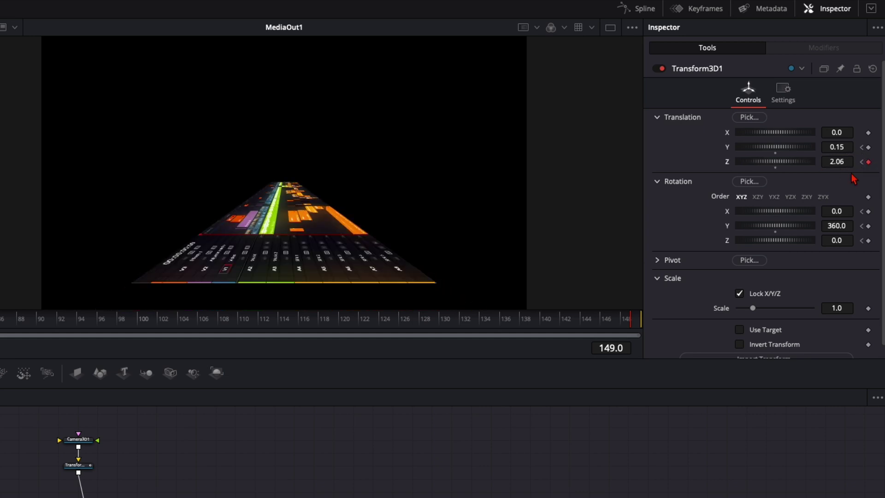
Set Rotation Z to 360 at frame 149 and scrub from frame 100 to check the roll.
{"action": "left_click", "coordinate": [838, 241]}
{"action": "type", "text": "360"}
{"action": "key", "text": "Tab"}
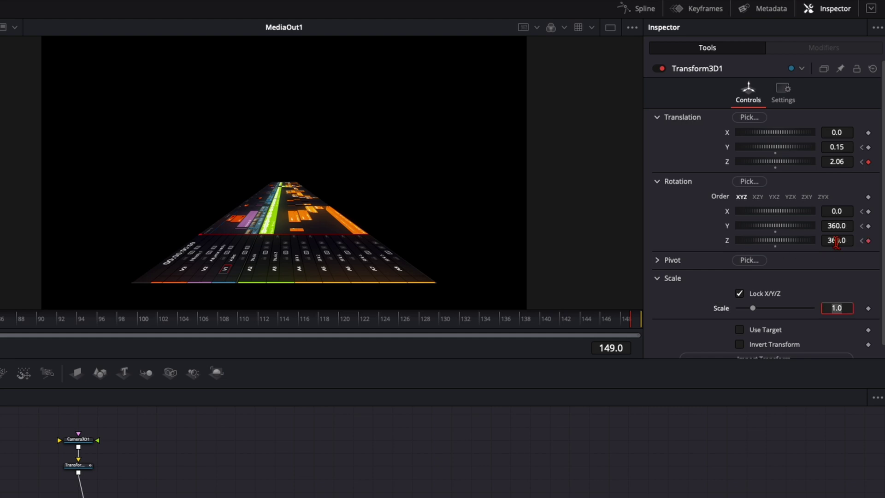
{"action": "left_click", "coordinate": [147, 324]}
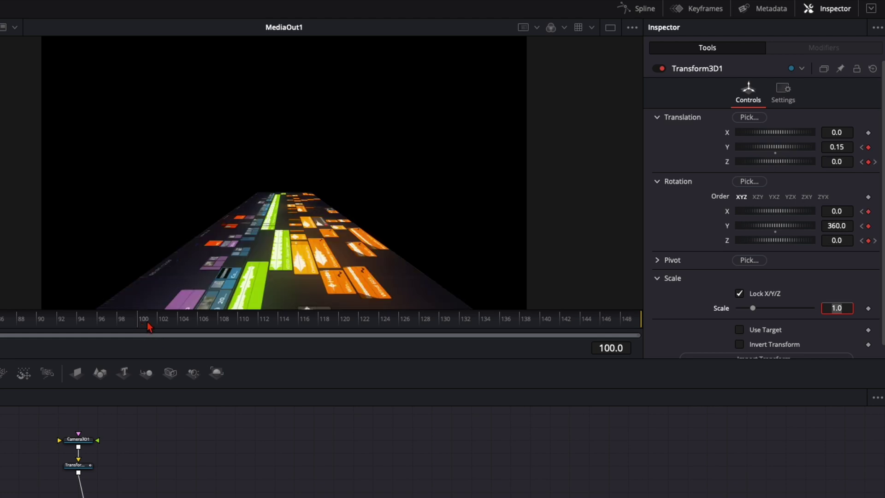
{"action": "left_click_drag", "start_coordinate": [148, 327], "coordinate": [639, 328]}
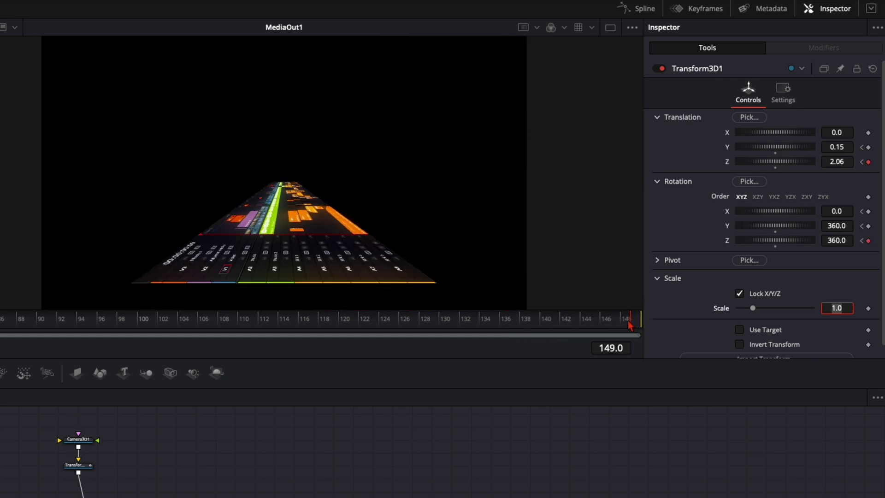
{"action": "key", "text": "Home"}
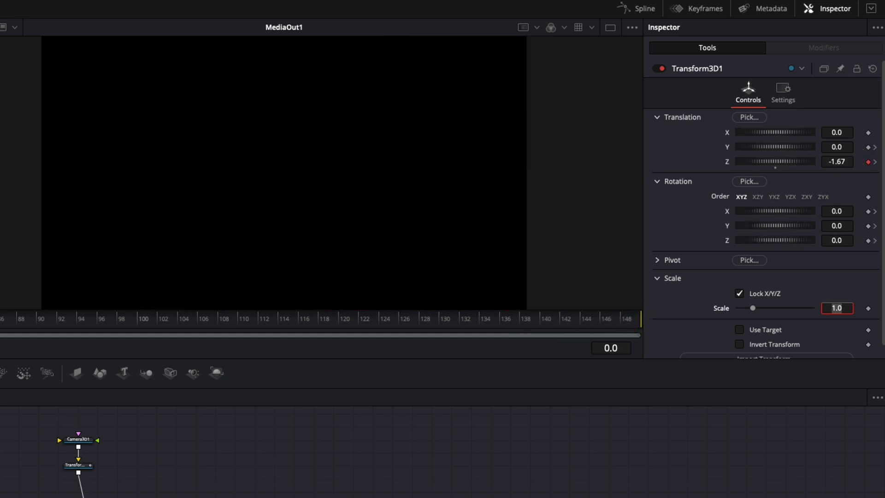
{"action": "key", "text": "space"}
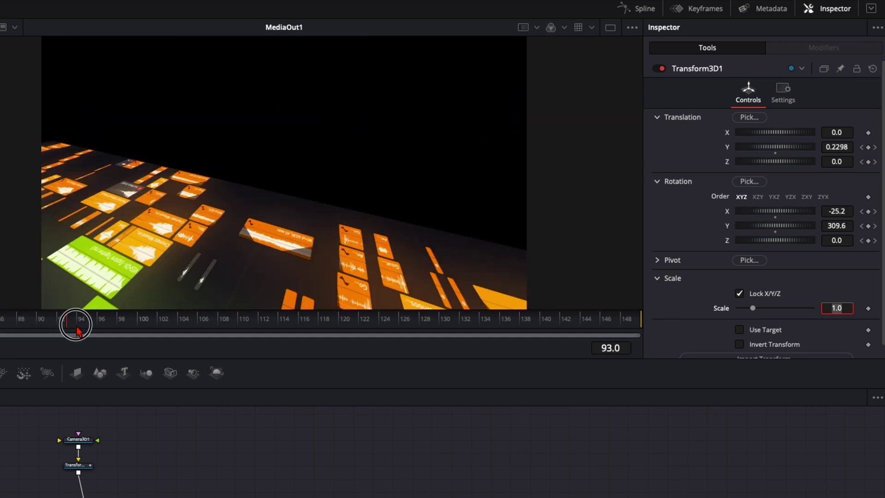
{"action": "left_click_drag", "start_coordinate": [77, 328], "coordinate": [634, 324]}
{"action": "left_click_drag", "start_coordinate": [347, 446], "coordinate": [263, 469]}
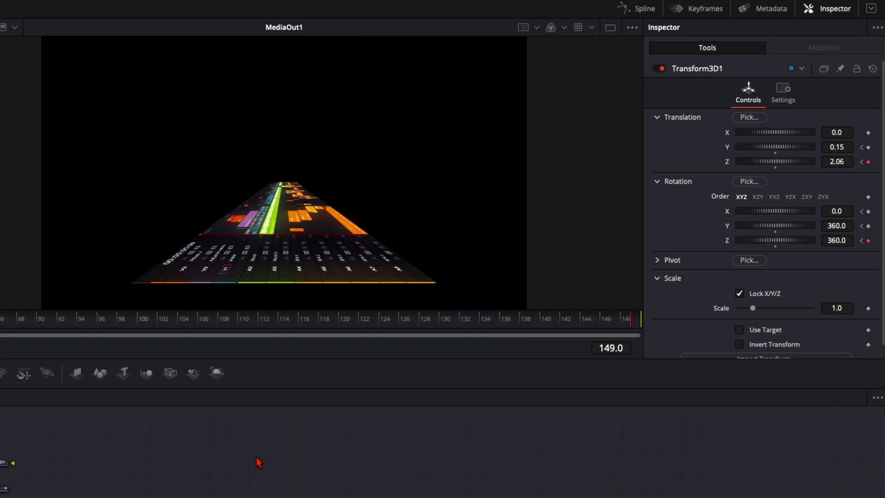
Show and fit all Transform3D1 curves, smooth every keyframe, save, and play on the Edit page.
{"action": "left_click", "coordinate": [644, 15]}
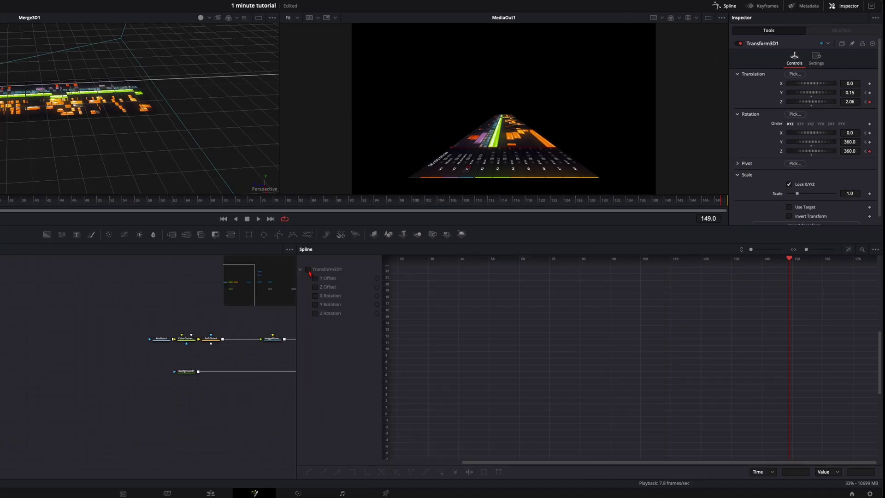
{"action": "left_click", "coordinate": [308, 269]}
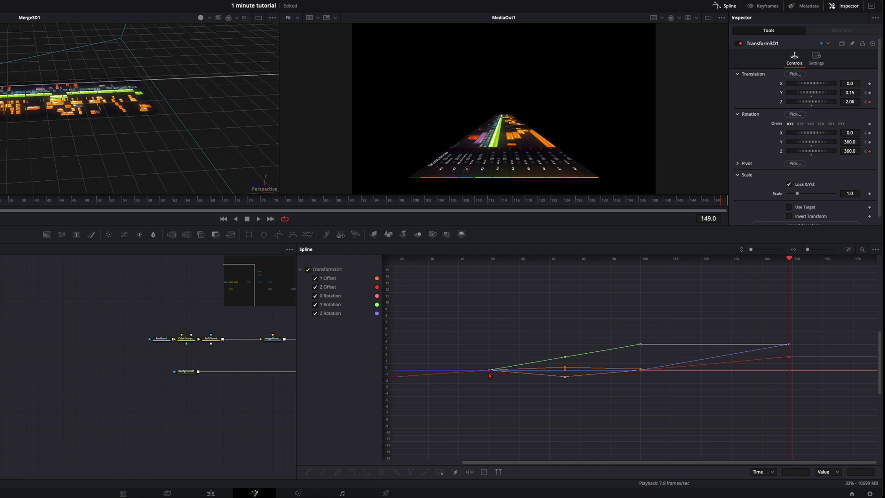
{"action": "left_click", "coordinate": [848, 249]}
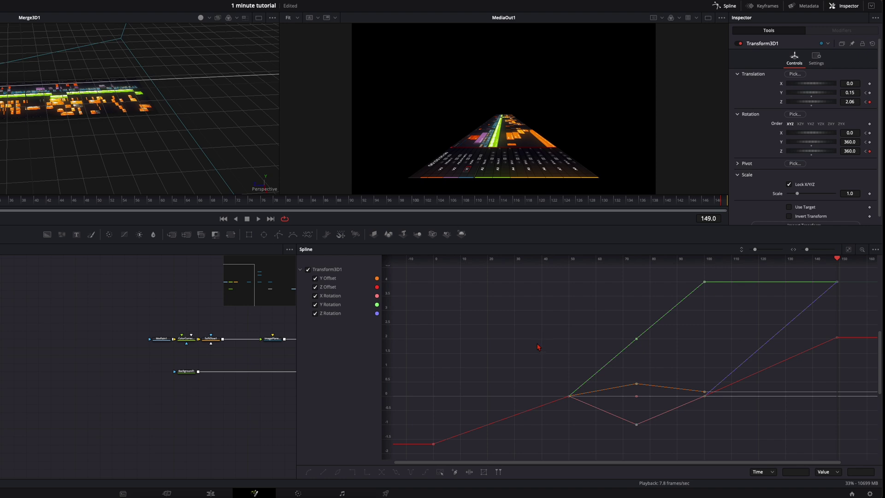
{"action": "key", "text": "ctrl+a"}
{"action": "key", "text": "ctrl+s"}
{"action": "key", "text": "s"}
{"action": "key", "text": "shift+4"}
{"action": "key", "text": "space"}
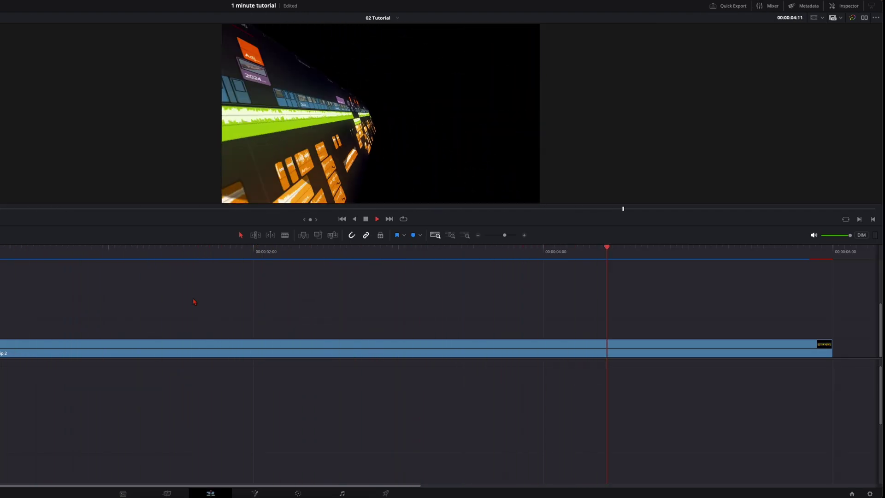
Replay the fly-through from earlier points, stop playback, and scrub back near the clip start.
{"action": "left_click", "coordinate": [140, 253]}
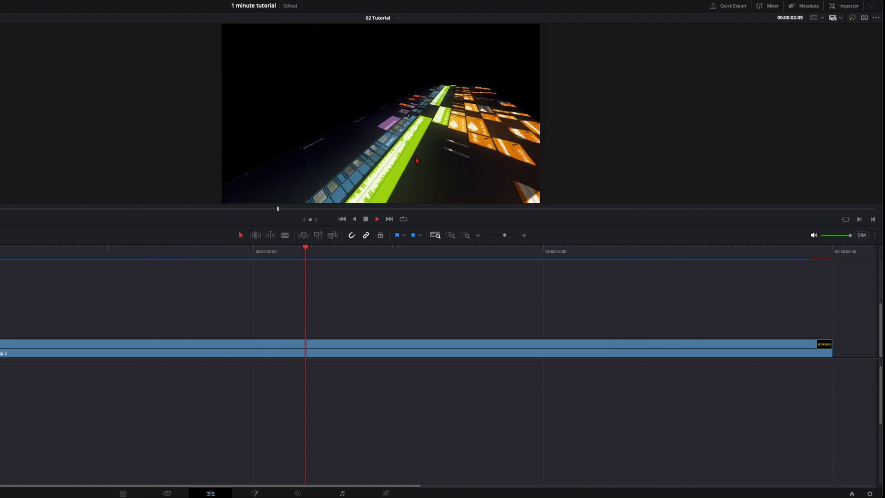
{"action": "left_click", "coordinate": [120, 252]}
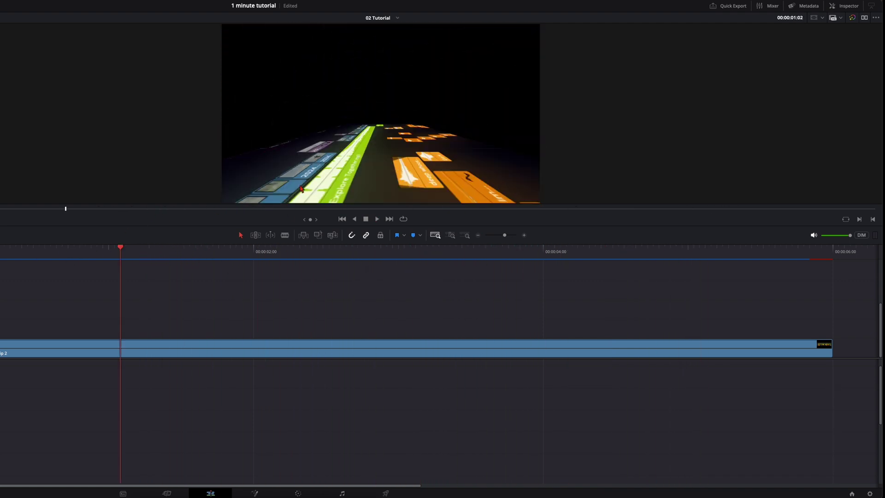
{"action": "key", "text": "space"}
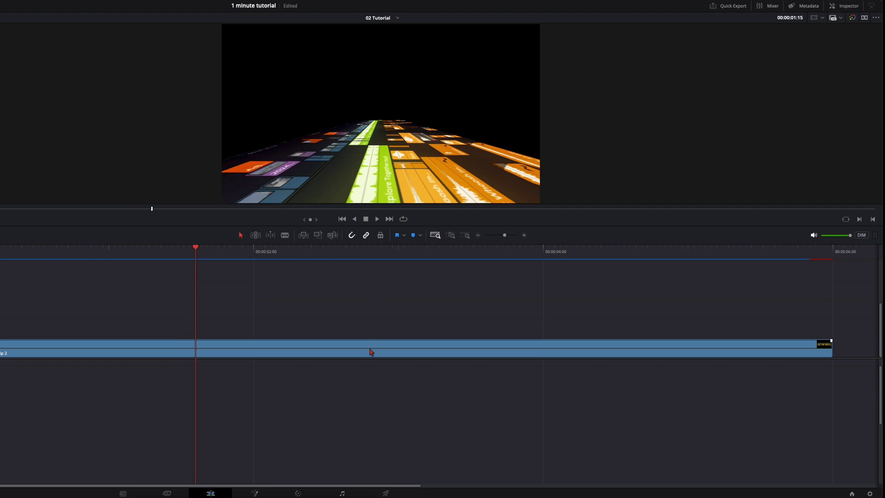
{"action": "left_click_drag", "start_coordinate": [67, 257], "coordinate": [86, 249]}
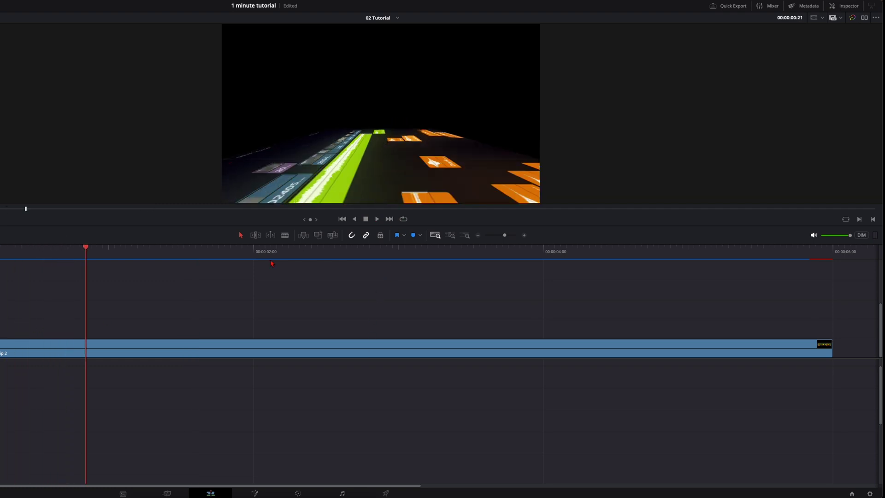
Back in Fusion, hide Z Offset and drag the frame-50 keyframes to frame 27.
{"action": "key", "text": "shift+5"}
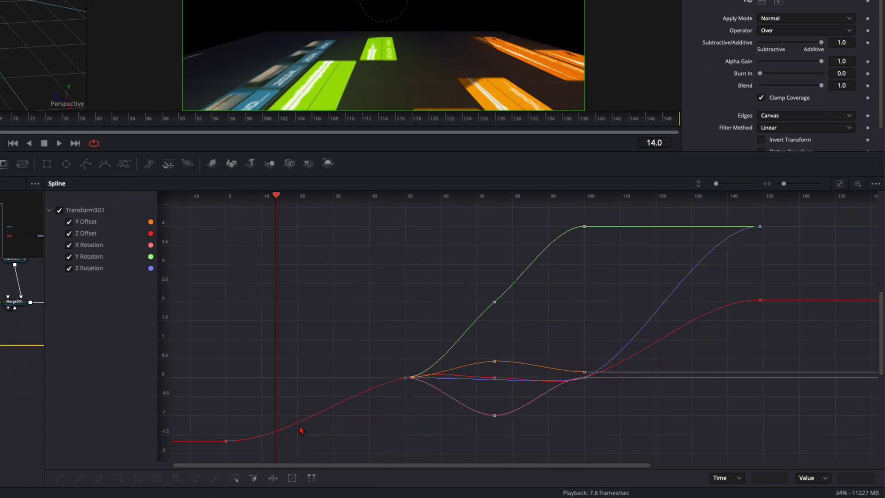
{"action": "key", "text": "space"}
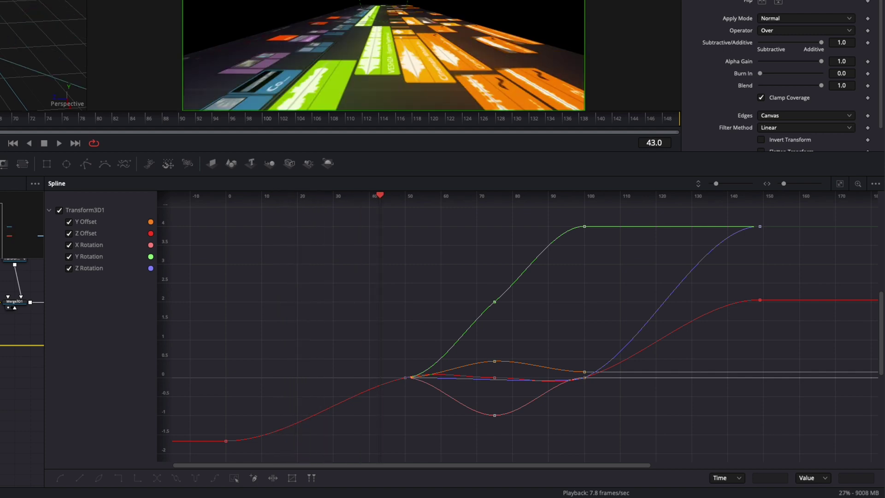
{"action": "left_click", "coordinate": [69, 234]}
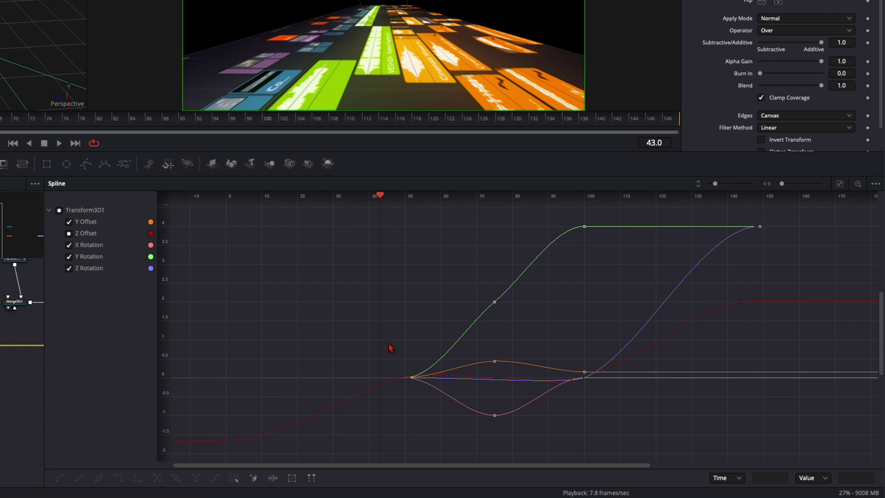
{"action": "left_click_drag", "start_coordinate": [394, 338], "coordinate": [434, 406]}
{"action": "left_click_drag", "start_coordinate": [404, 382], "coordinate": [335, 387]}
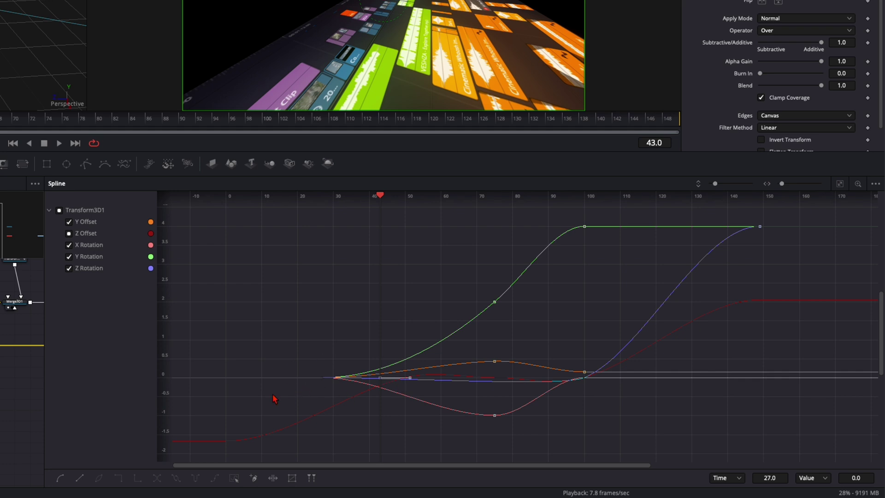
Play the re-timed animation from frame 0, scrub through it, and save the project.
{"action": "key", "text": "Home"}
{"action": "key", "text": "space"}
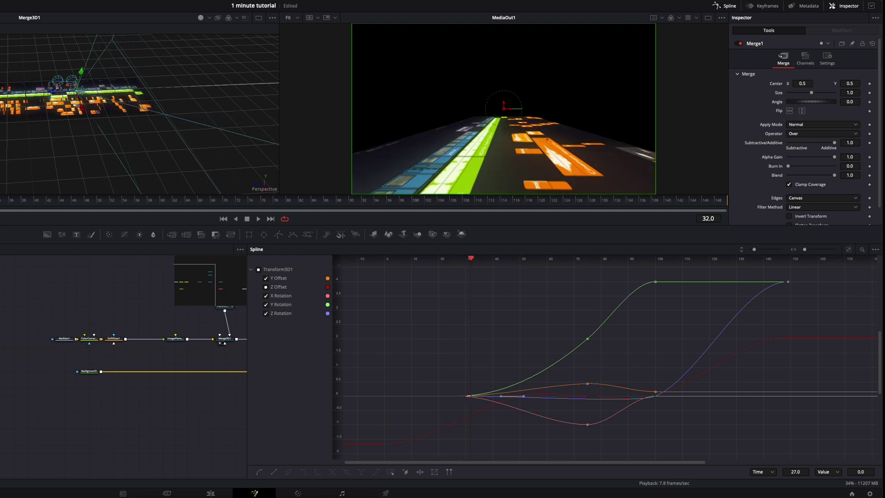
{"action": "left_click_drag", "start_coordinate": [10, 208], "coordinate": [387, 206]}
{"action": "key", "text": "ctrl+s"}
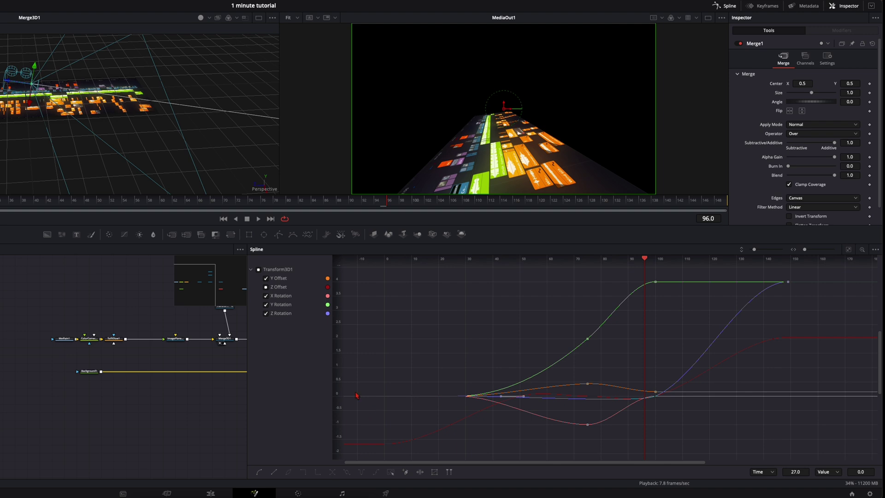
Show the Z Offset curve again and re-smooth all the keyframes.
{"action": "left_click", "coordinate": [265, 288]}
{"action": "key", "text": "ctrl+a"}
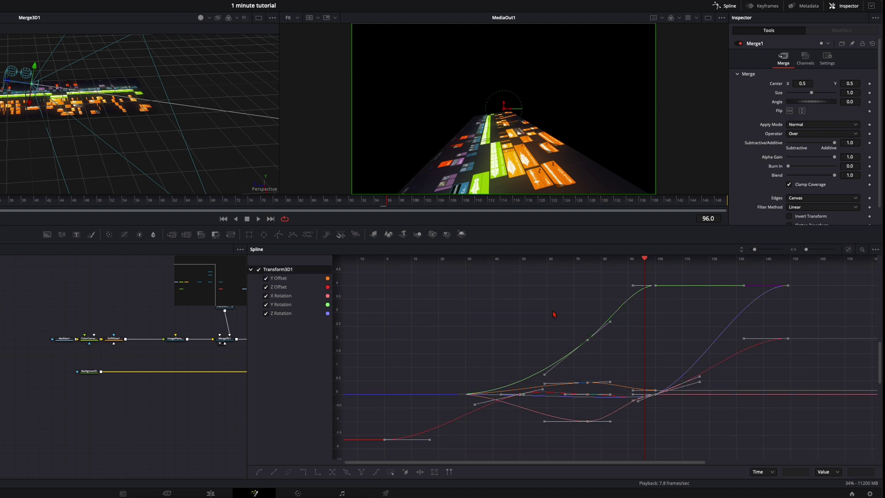
{"action": "key", "text": "shift+s"}
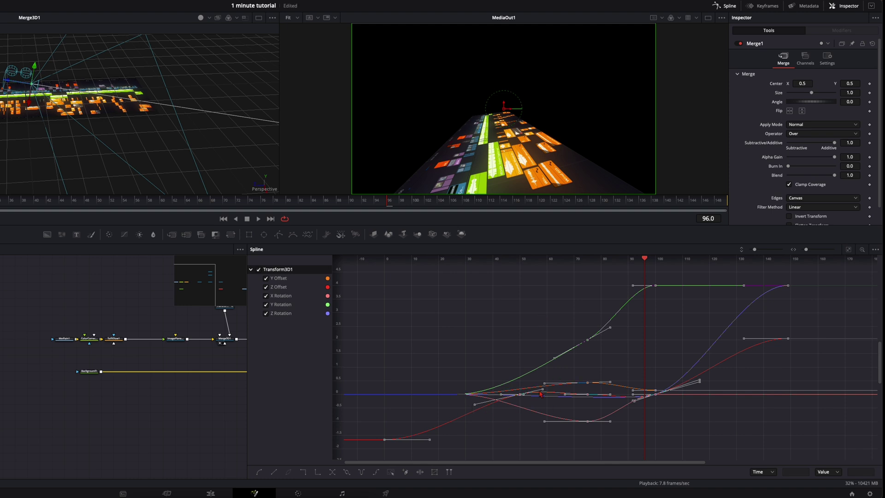
Preview the re-timed fly-through on the Edit timeline, then reopen the clip in Fusion.
{"action": "left_click", "coordinate": [212, 492]}
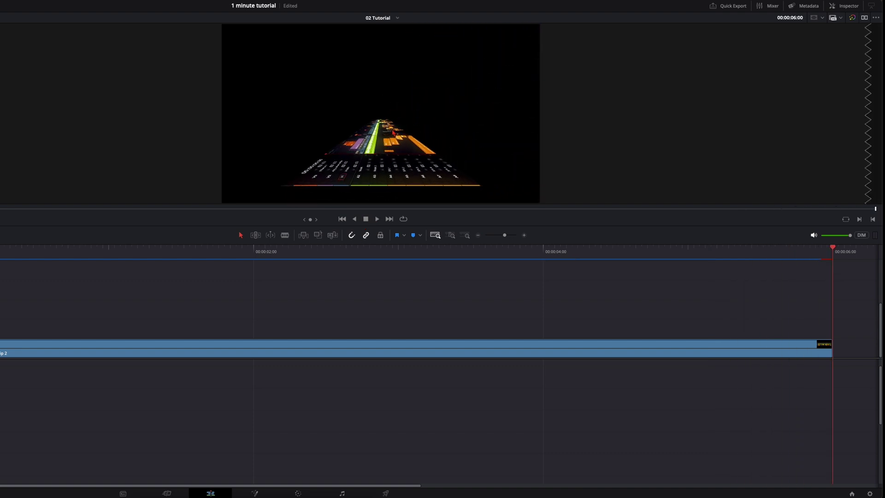
{"action": "left_click", "coordinate": [482, 352]}
{"action": "key", "text": "shift+5"}
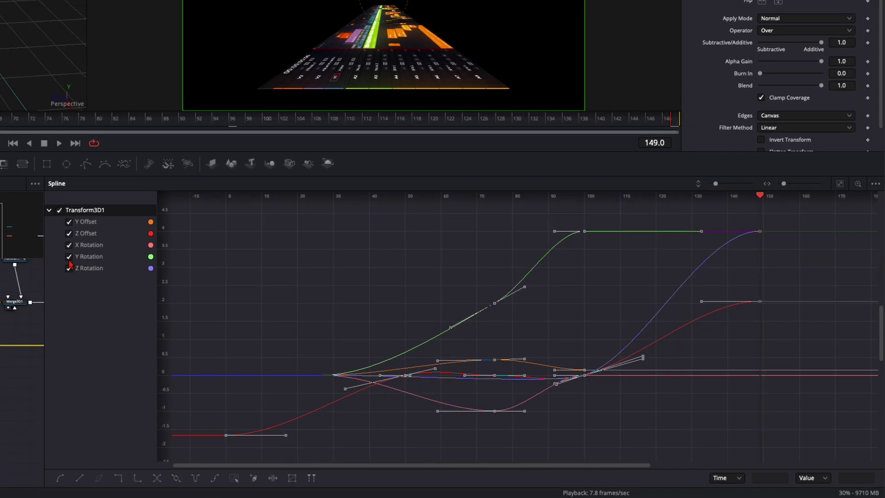
Isolate the Z Rotation curve and drag its frame-100 keyframe to frame 91.
{"action": "left_click", "coordinate": [70, 256]}
{"action": "left_click", "coordinate": [69, 244]}
{"action": "left_click", "coordinate": [70, 233]}
{"action": "left_click", "coordinate": [69, 221]}
{"action": "left_click_drag", "start_coordinate": [572, 365], "coordinate": [589, 408]}
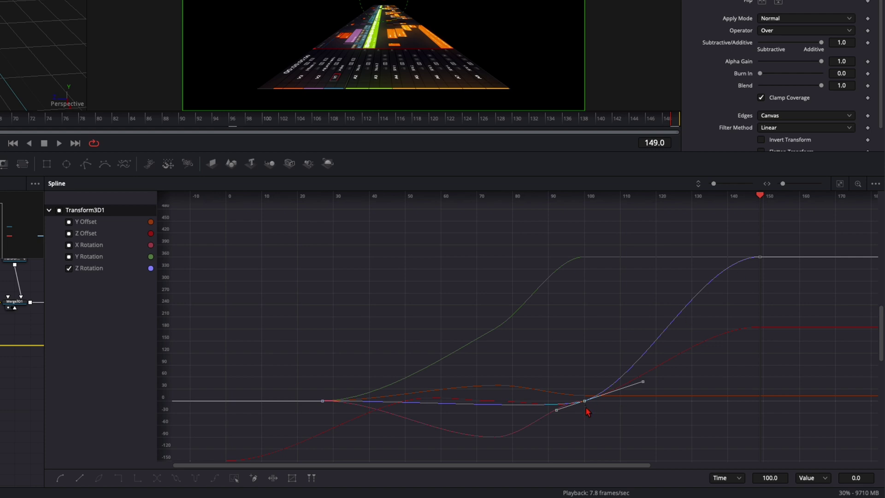
{"action": "left_click_drag", "start_coordinate": [586, 404], "coordinate": [541, 406]}
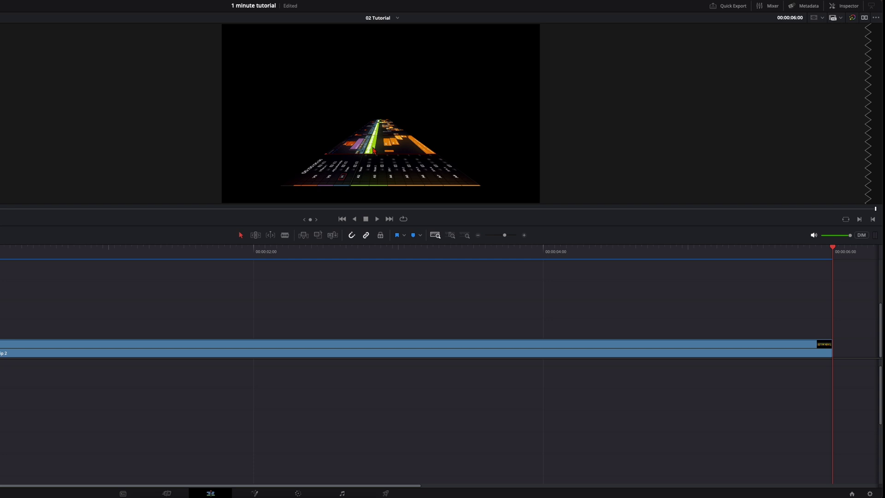
Return to the Fusion page and deselect all Transform3D1 keyframes in the Spline graph.
{"action": "left_click", "coordinate": [254, 492]}
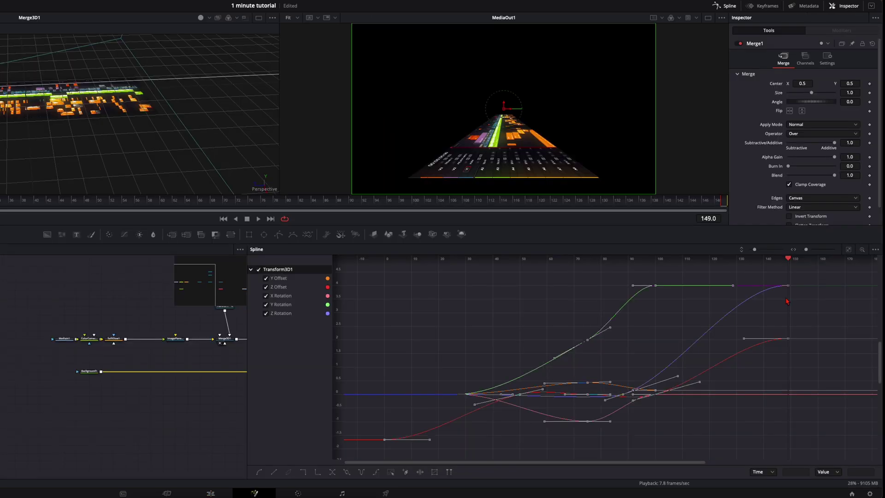
{"action": "left_click", "coordinate": [523, 398]}
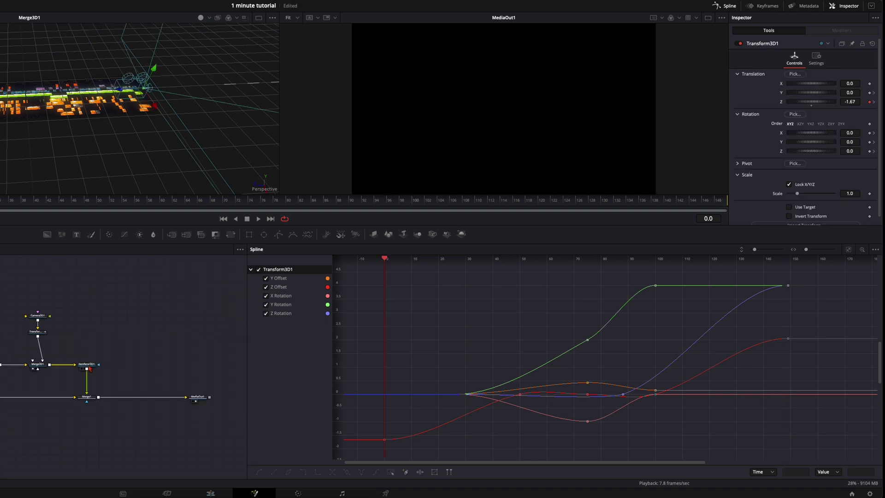
Enable Motion Blur on Renderer3D1 in its Settings, with Quality 8 and a 275 shutter angle.
{"action": "left_click", "coordinate": [87, 365]}
{"action": "left_click", "coordinate": [828, 79]}
{"action": "left_click", "coordinate": [788, 128]}
{"action": "left_click_drag", "start_coordinate": [797, 136], "coordinate": [825, 148]}
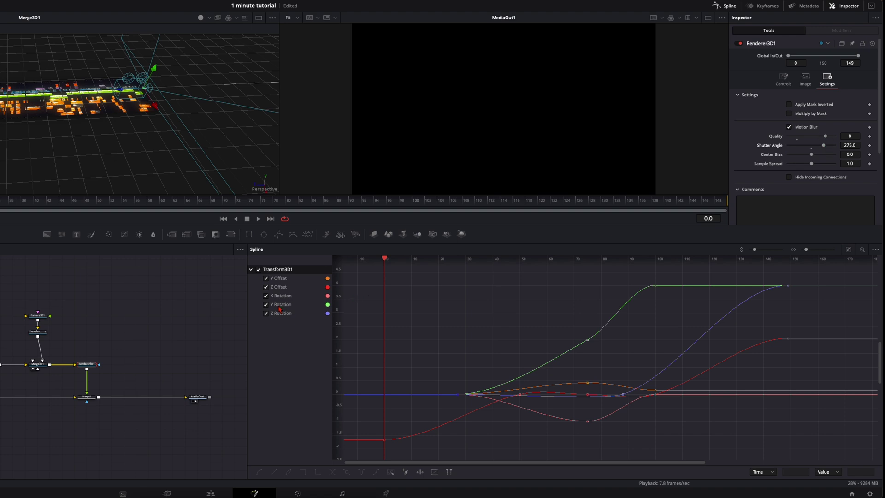